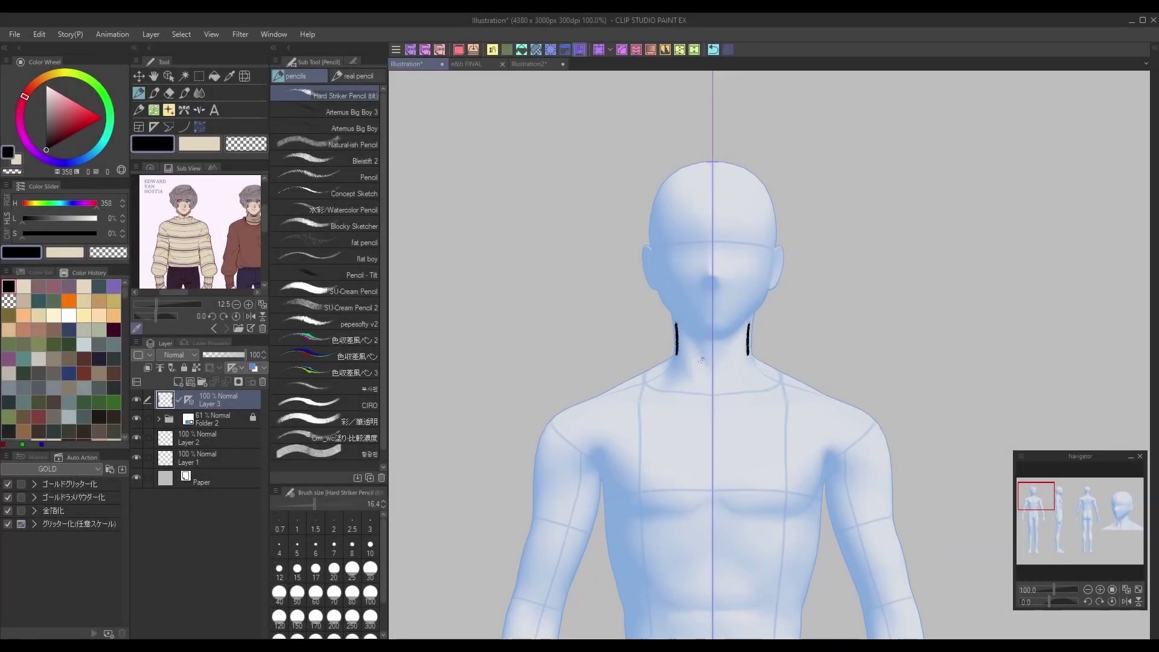
Step: Sketch the mirrored sweater outline over the front figure, covering the collar, shoulders, sleeves and wrist cuffs
{"action": "mouse_move", "coordinate": [673, 355]}
{"action": "left_mouse_down"}
{"action": "mouse_move", "coordinate": [547, 421]}
{"action": "mouse_move", "coordinate": [523, 502]}
{"action": "left_mouse_up"}
{"action": "left_click", "coordinate": [1087, 590]}
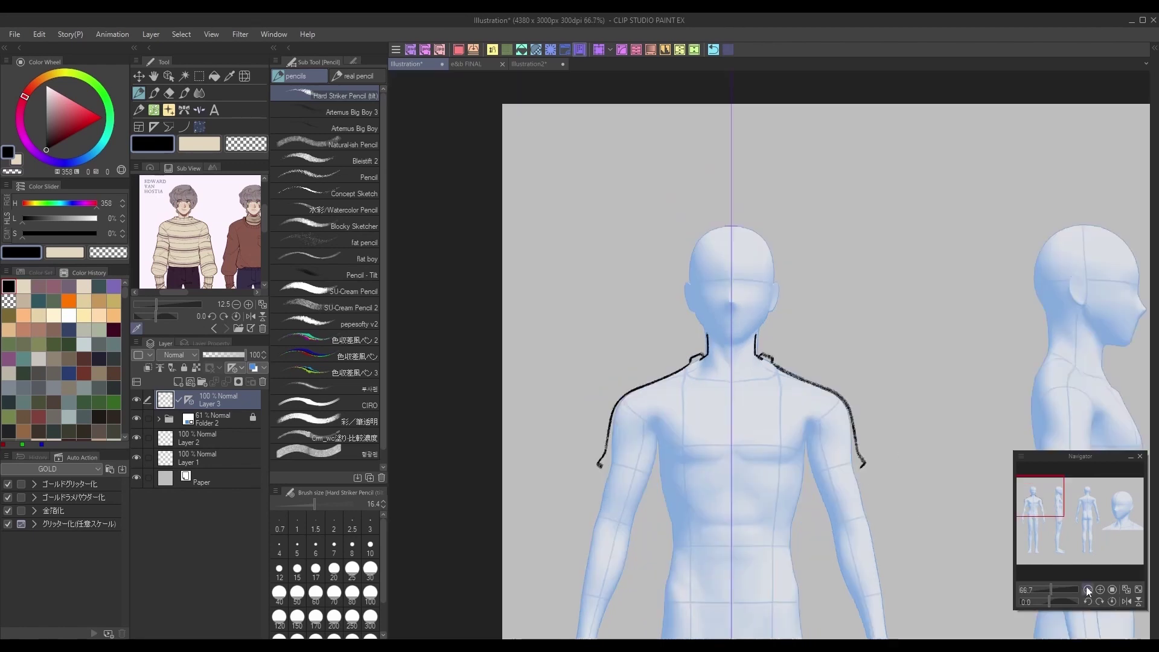
{"action": "left_click_drag", "start_coordinate": [1068, 506], "coordinate": [1025, 495]}
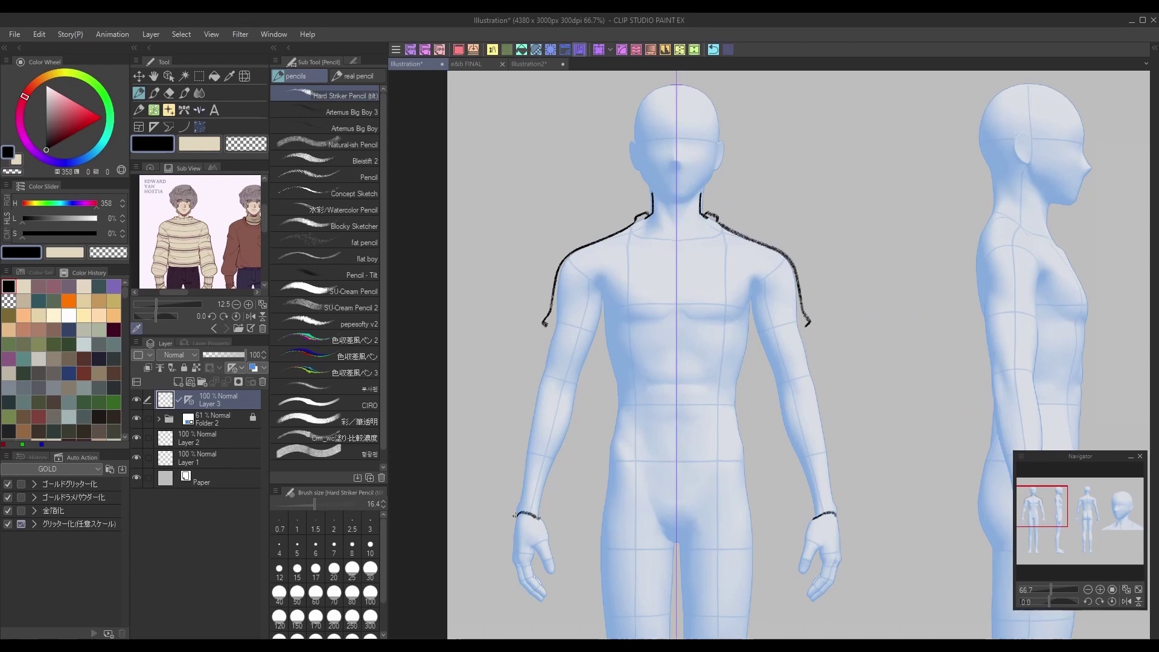
{"action": "mouse_move", "coordinate": [514, 521]}
{"action": "left_mouse_down"}
{"action": "mouse_move", "coordinate": [529, 470]}
{"action": "mouse_move", "coordinate": [566, 474]}
{"action": "mouse_move", "coordinate": [518, 452]}
{"action": "left_mouse_up"}
{"action": "left_click_drag", "start_coordinate": [546, 326], "coordinate": [518, 459]}
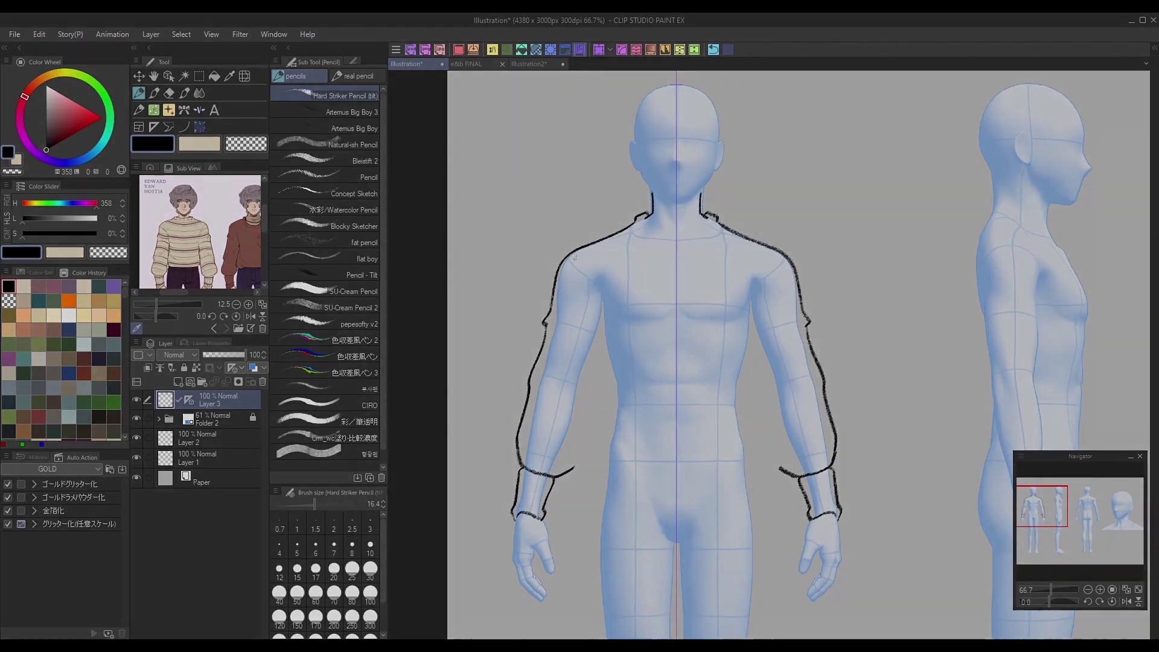
{"action": "mouse_move", "coordinate": [568, 260]}
{"action": "left_mouse_down"}
{"action": "mouse_move", "coordinate": [597, 329]}
{"action": "mouse_move", "coordinate": [584, 452]}
{"action": "left_mouse_up"}
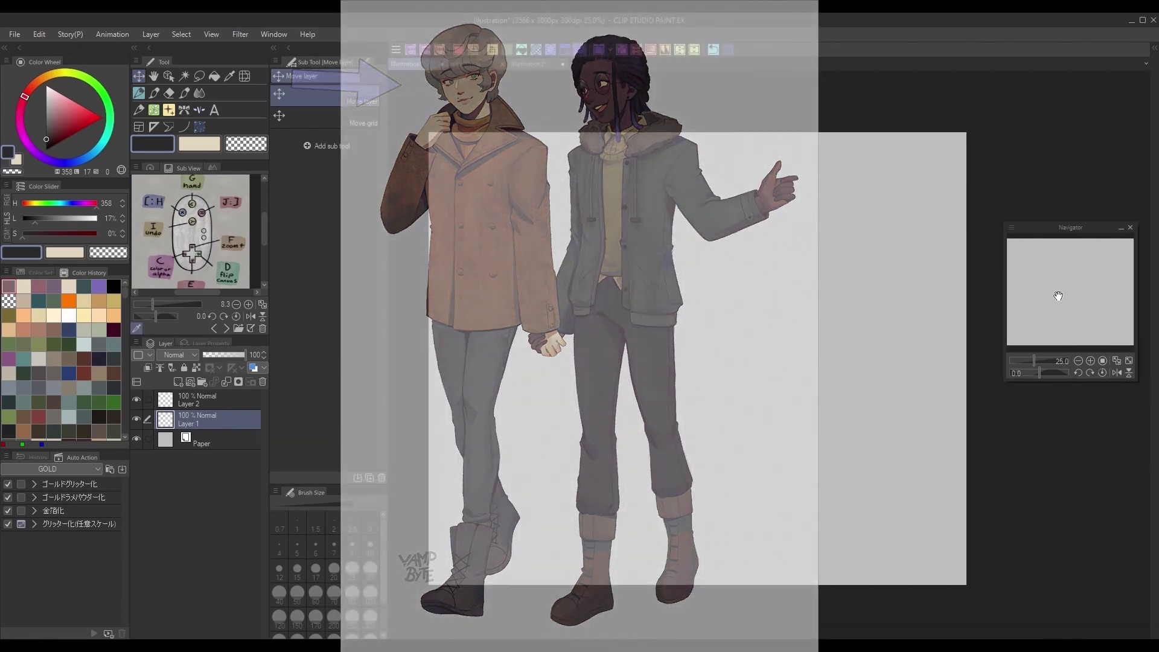
Step: Add a text layer reading "front" and move it to the upper-left area of the canvas
{"action": "key", "text": "t"}
{"action": "left_click", "coordinate": [513, 269]}
{"action": "type", "text": "fr"}
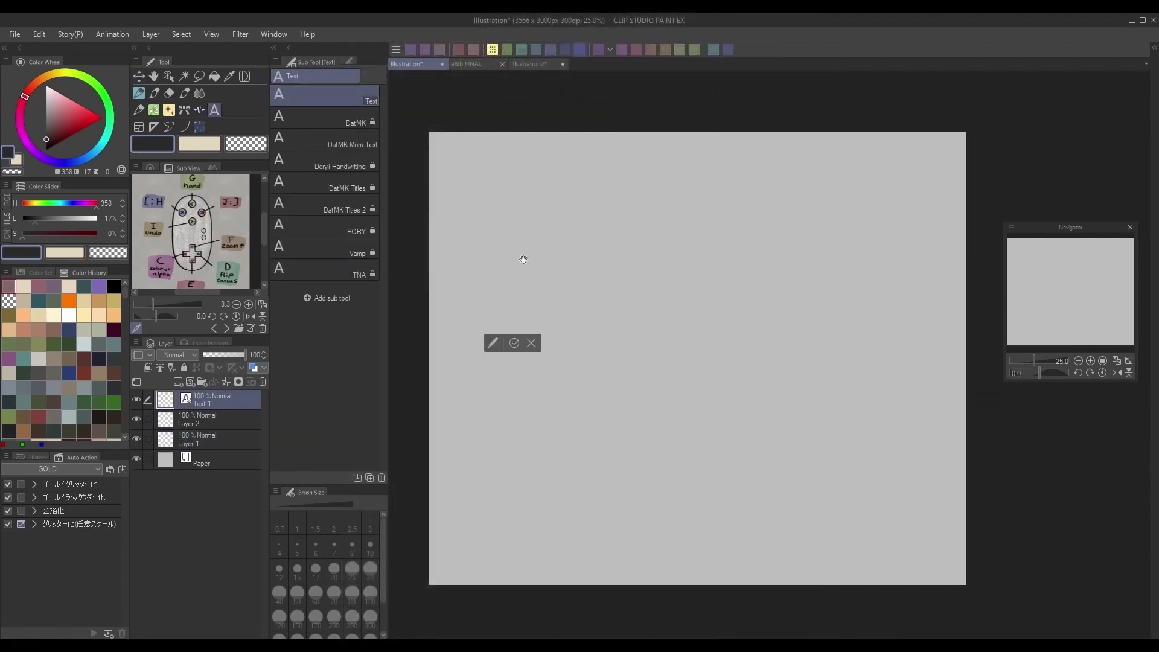
{"action": "type", "text": "ont"}
{"action": "left_click", "coordinate": [526, 343]}
{"action": "left_click", "coordinate": [139, 76]}
{"action": "left_click_drag", "start_coordinate": [730, 357], "coordinate": [687, 297]}
Step: Duplicate the "front" label, place the copy to its right and change its text to "side"
{"action": "right_click", "coordinate": [232, 404]}
{"action": "left_click", "coordinate": [286, 164]}
{"action": "left_click_drag", "start_coordinate": [562, 320], "coordinate": [656, 319]}
{"action": "key", "text": "t"}
{"action": "left_click", "coordinate": [569, 237]}
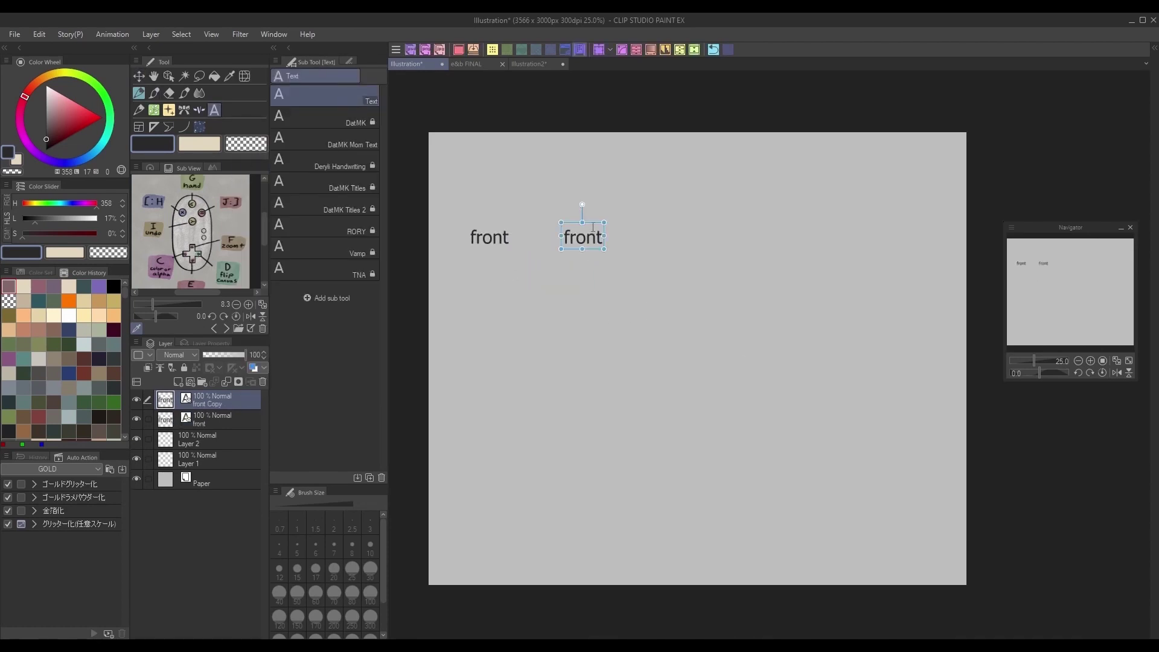
{"action": "key", "text": "ctrl+a"}
{"action": "type", "text": "side"}
{"action": "left_click", "coordinate": [583, 280]}
Step: Duplicate the "side" label, place the copy to its right and change its text to "back"
{"action": "right_click", "coordinate": [221, 403]}
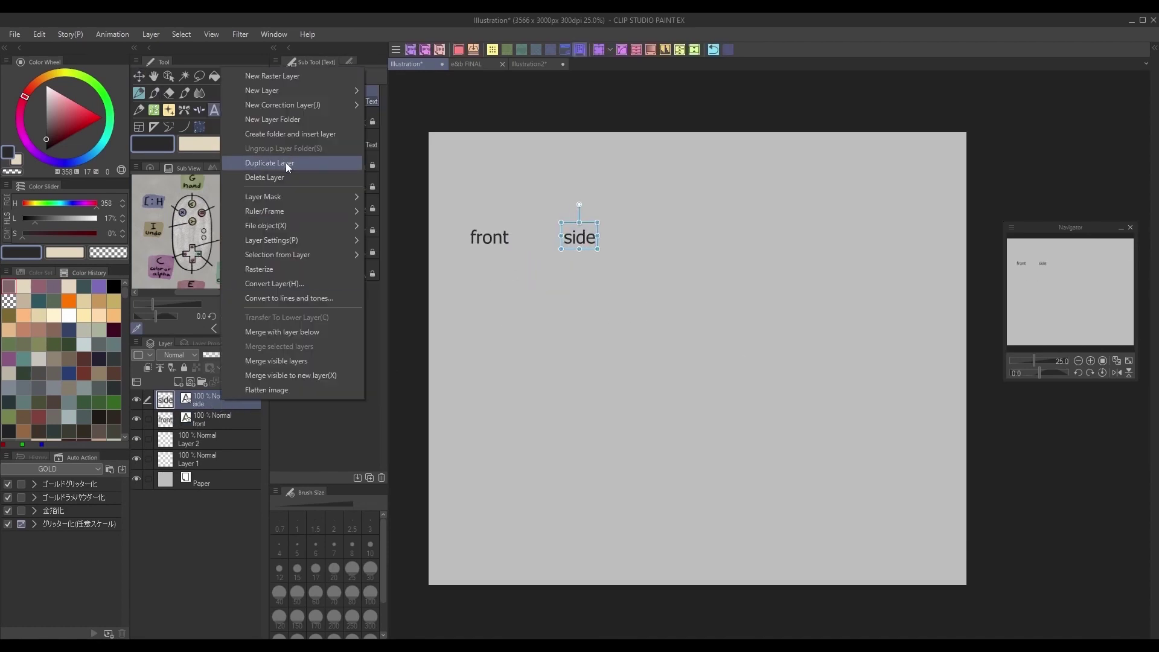
{"action": "left_click", "coordinate": [272, 160]}
{"action": "left_click", "coordinate": [139, 75]}
{"action": "left_click_drag", "start_coordinate": [658, 253], "coordinate": [759, 254]}
{"action": "key", "text": "t"}
{"action": "left_click", "coordinate": [682, 236]}
{"action": "key", "text": "ctrl+a"}
{"action": "type", "text": "bsck"}
{"action": "key", "text": "BackSpace"}
{"action": "key", "text": "BackSpace"}
{"action": "key", "text": "BackSpace"}
{"action": "type", "text": "ack"}
{"action": "left_click", "coordinate": [680, 281]}
Step: Move the "back" and "side" labels rightward to space the three labels evenly across the canvas
{"action": "key", "text": "v"}
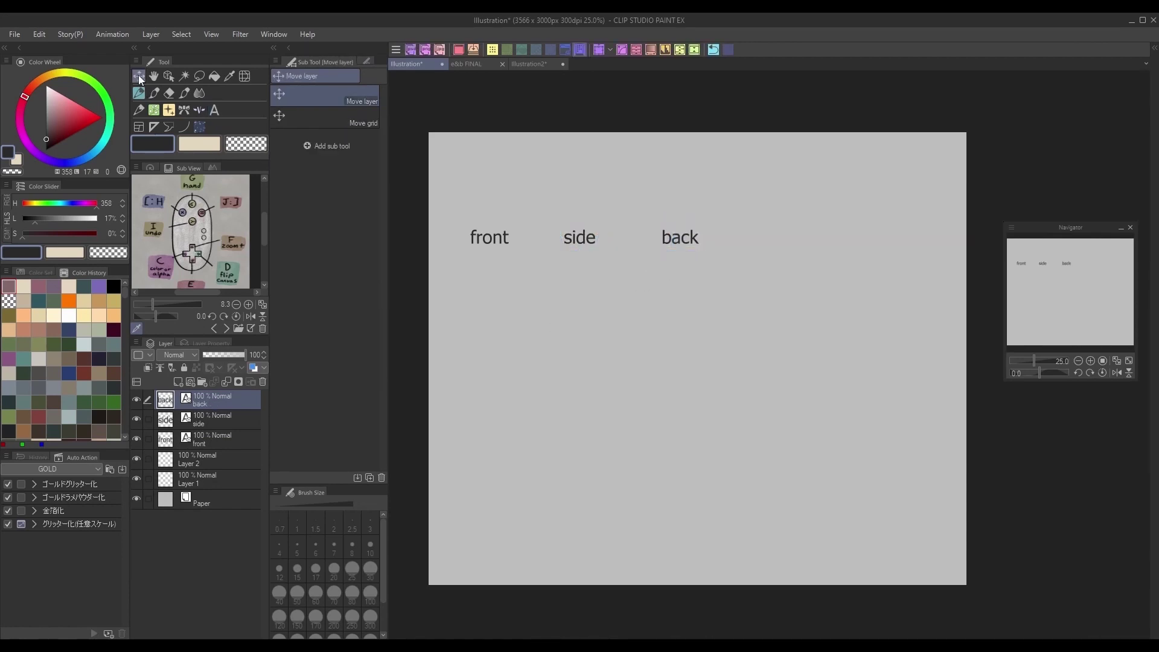
{"action": "left_click_drag", "start_coordinate": [842, 285], "coordinate": [947, 284]}
{"action": "left_click", "coordinate": [221, 420]}
{"action": "left_click_drag", "start_coordinate": [751, 398], "coordinate": [805, 401]}
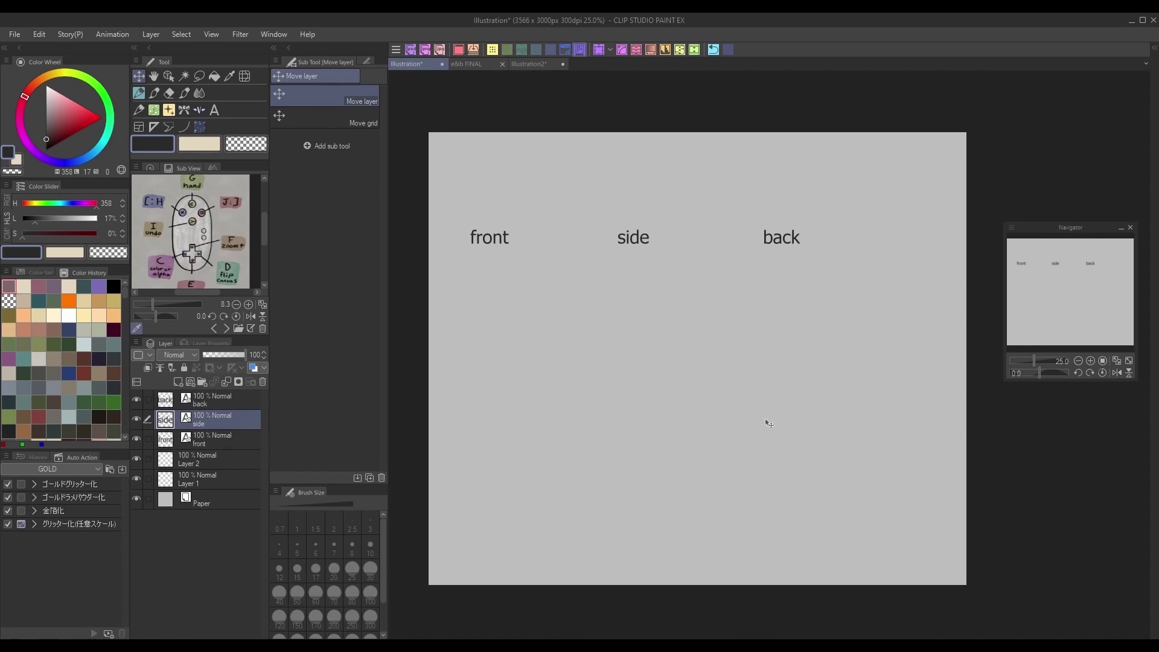
Step: Widen the canvas to 4128 px, keeping the height at 3000 px
{"action": "left_click", "coordinate": [695, 50]}
{"action": "left_click_drag", "start_coordinate": [966, 356], "coordinate": [834, 354]}
{"action": "left_click_drag", "start_coordinate": [888, 353], "coordinate": [973, 353]}
{"action": "left_click", "coordinate": [570, 413]}
Step: Duplicate the "side" label, change the copy's text to "portrait" and place it lower on the canvas, right of "back"
{"action": "right_click", "coordinate": [222, 420]}
{"action": "left_click", "coordinate": [235, 170]}
{"action": "left_click", "coordinate": [1069, 301]}
{"action": "left_click_drag", "start_coordinate": [791, 339], "coordinate": [1069, 445]}
{"action": "key", "text": "t"}
{"action": "left_click", "coordinate": [782, 302]}
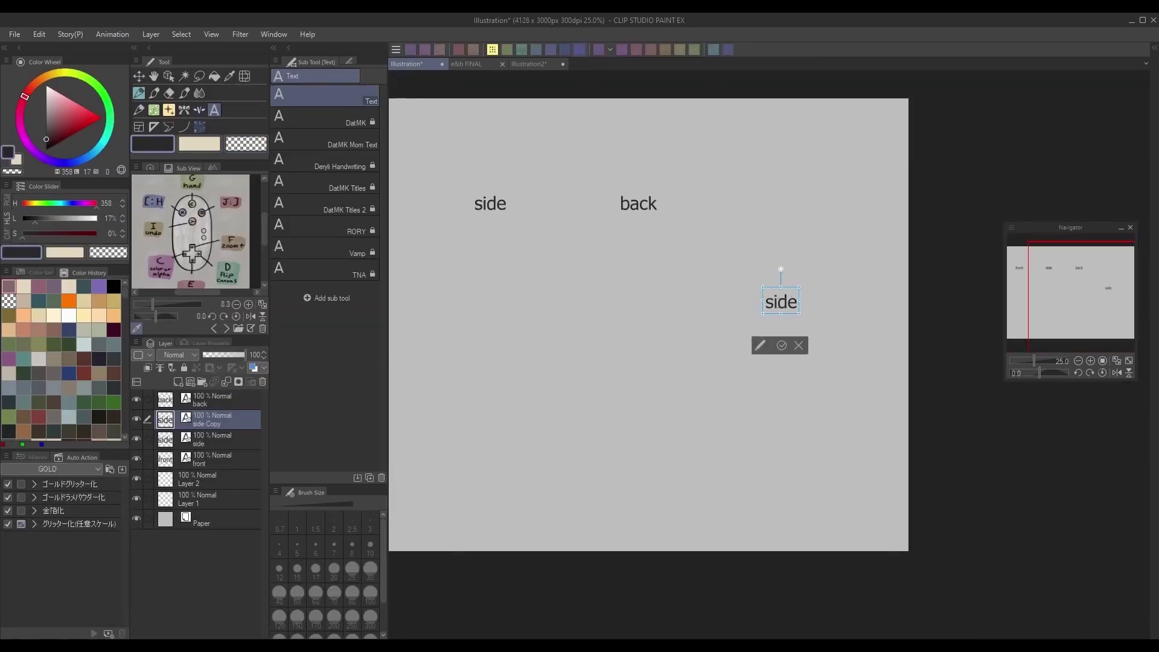
{"action": "type", "text": "portrait"}
{"action": "left_click", "coordinate": [782, 345]}
{"action": "key", "text": "k"}
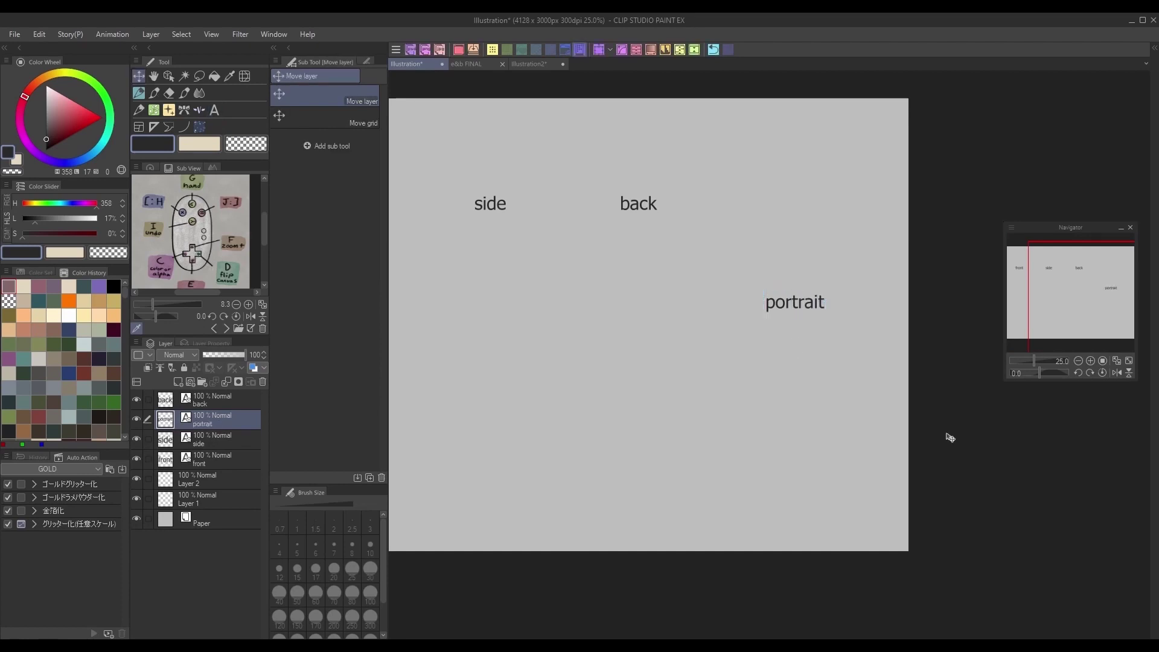
{"action": "left_click_drag", "start_coordinate": [953, 460], "coordinate": [970, 479]}
Step: Widen the canvas further to 4380 px
{"action": "left_click", "coordinate": [694, 50]}
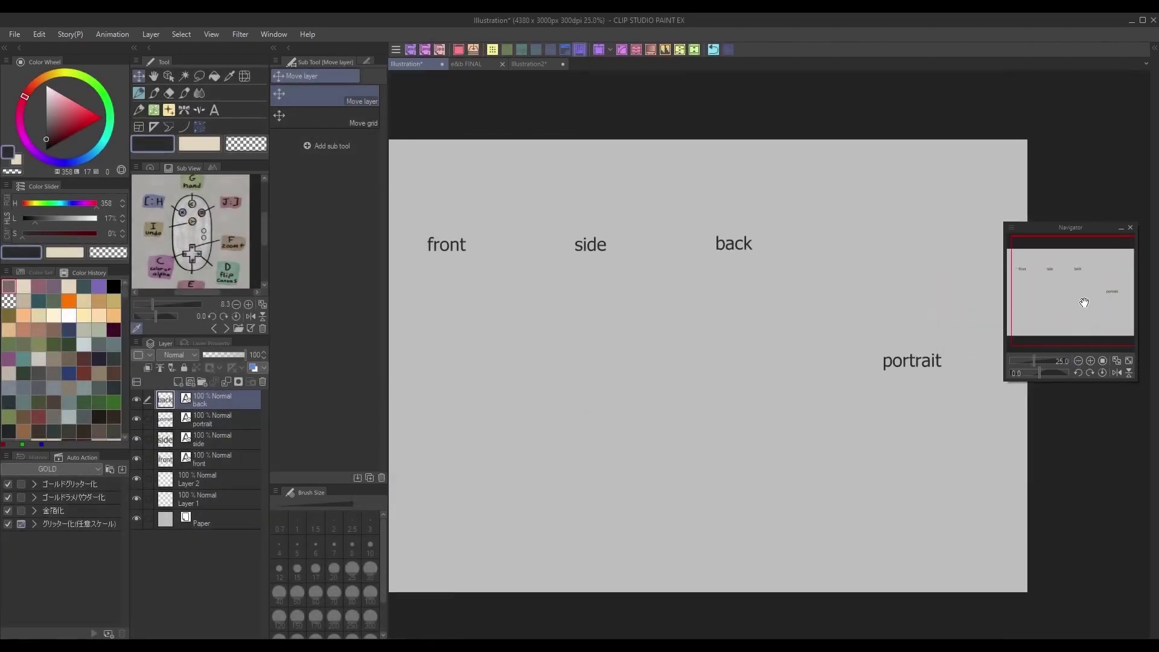
{"action": "left_click_drag", "start_coordinate": [1081, 302], "coordinate": [1085, 298]}
Step: Group the four label layers into a folder and give it a blue layer color at 46% opacity
{"action": "left_click_drag", "start_coordinate": [148, 419], "coordinate": [148, 460]}
{"action": "left_click", "coordinate": [563, 50]}
{"action": "left_click", "coordinate": [160, 399]}
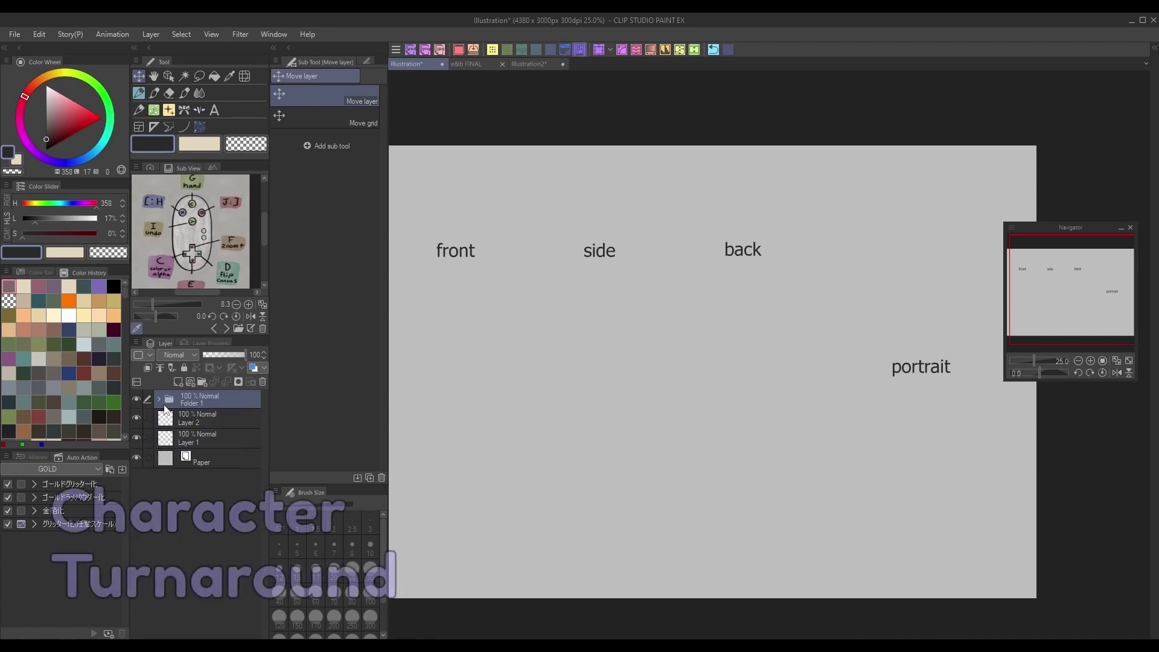
{"action": "left_click", "coordinate": [252, 368]}
{"action": "left_click_drag", "start_coordinate": [220, 357], "coordinate": [222, 355]}
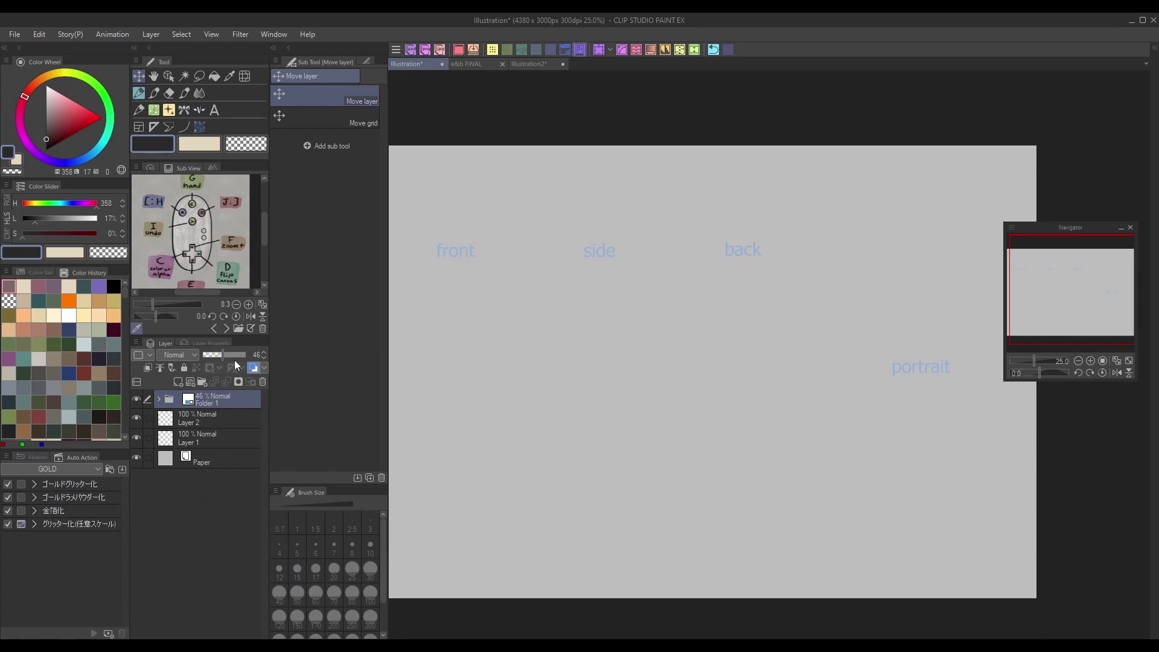
{"action": "left_click_drag", "start_coordinate": [1069, 298], "coordinate": [1068, 298]}
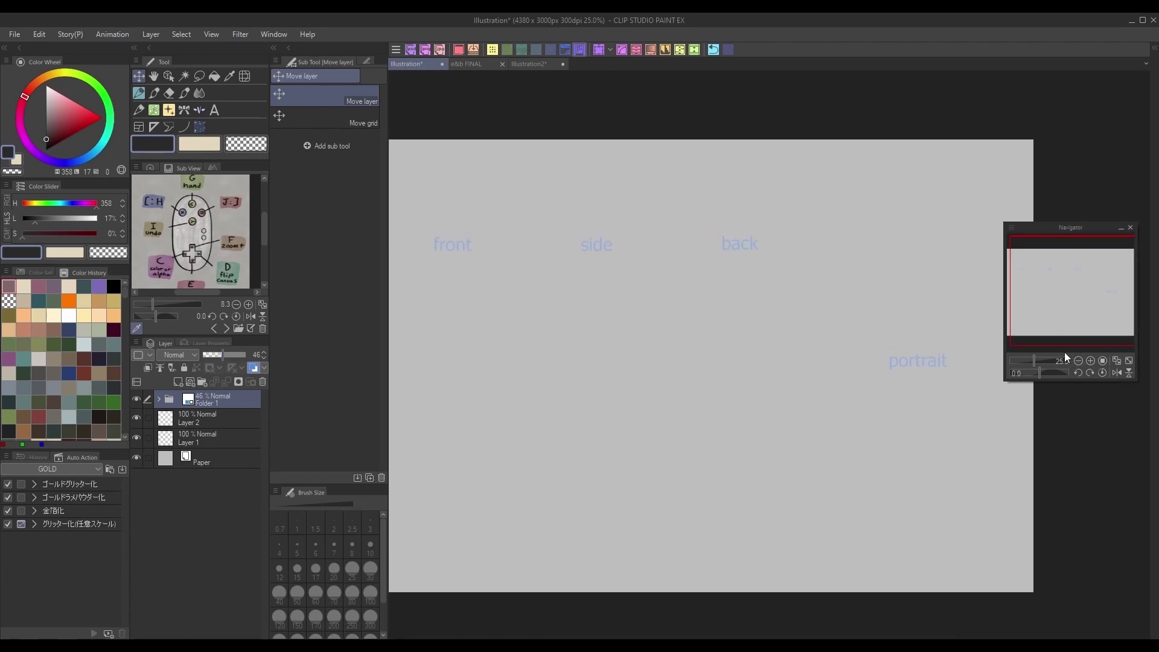
Step: Place the "3D drawing figure-Ver.2 (Male)" body type material on the canvas over the "front" label
{"action": "left_click", "coordinate": [493, 51]}
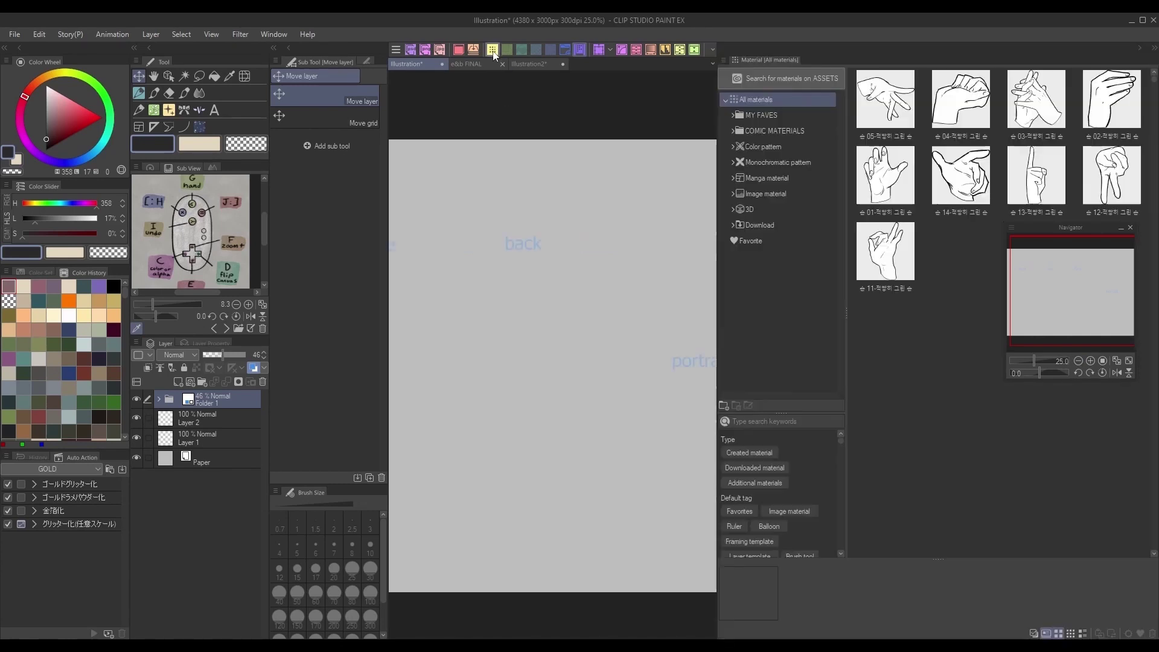
{"action": "left_click", "coordinate": [762, 210]}
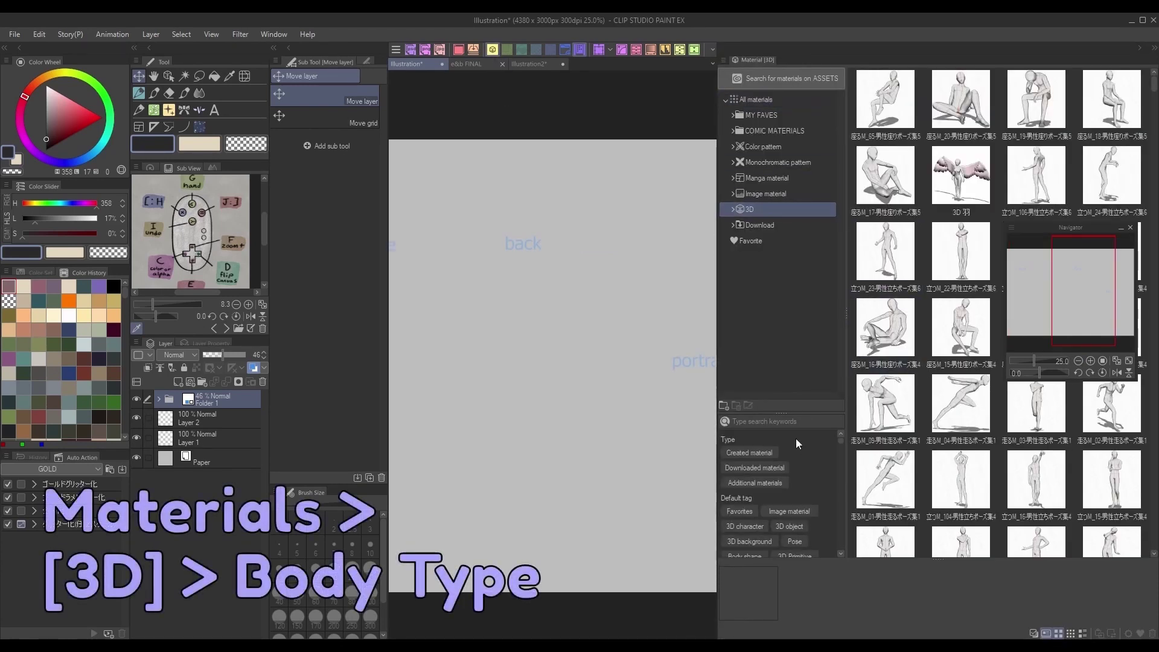
{"action": "left_click_drag", "start_coordinate": [1051, 227], "coordinate": [447, 456]}
{"action": "left_click", "coordinate": [734, 210]}
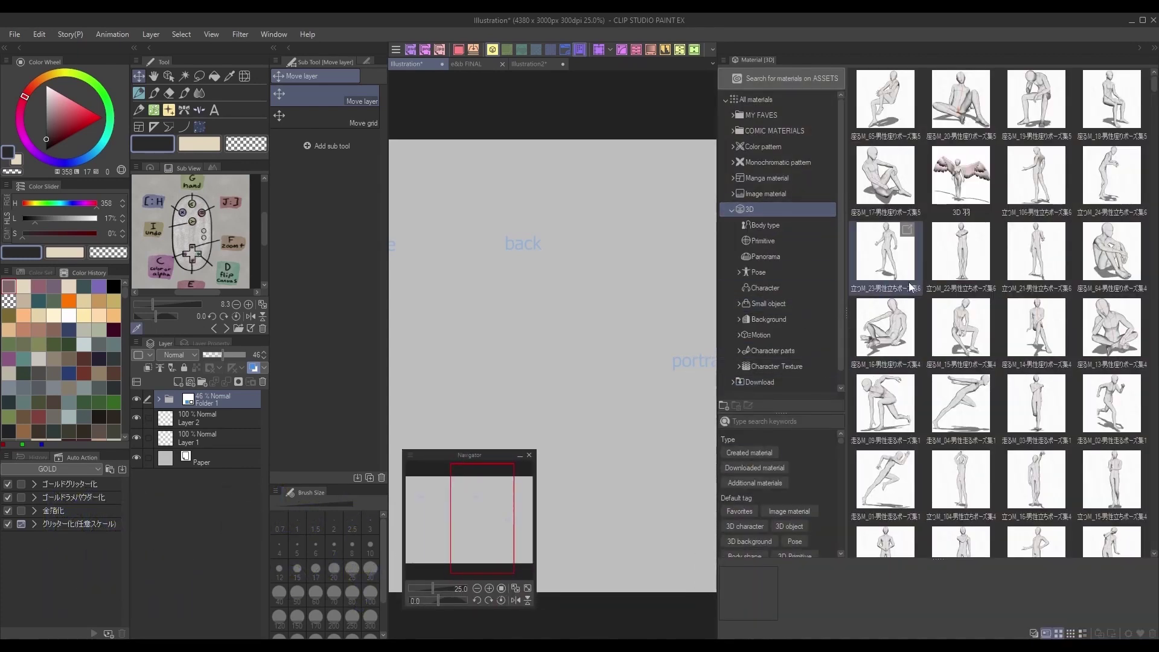
{"action": "left_click", "coordinate": [787, 294]}
{"action": "left_click", "coordinate": [766, 224]}
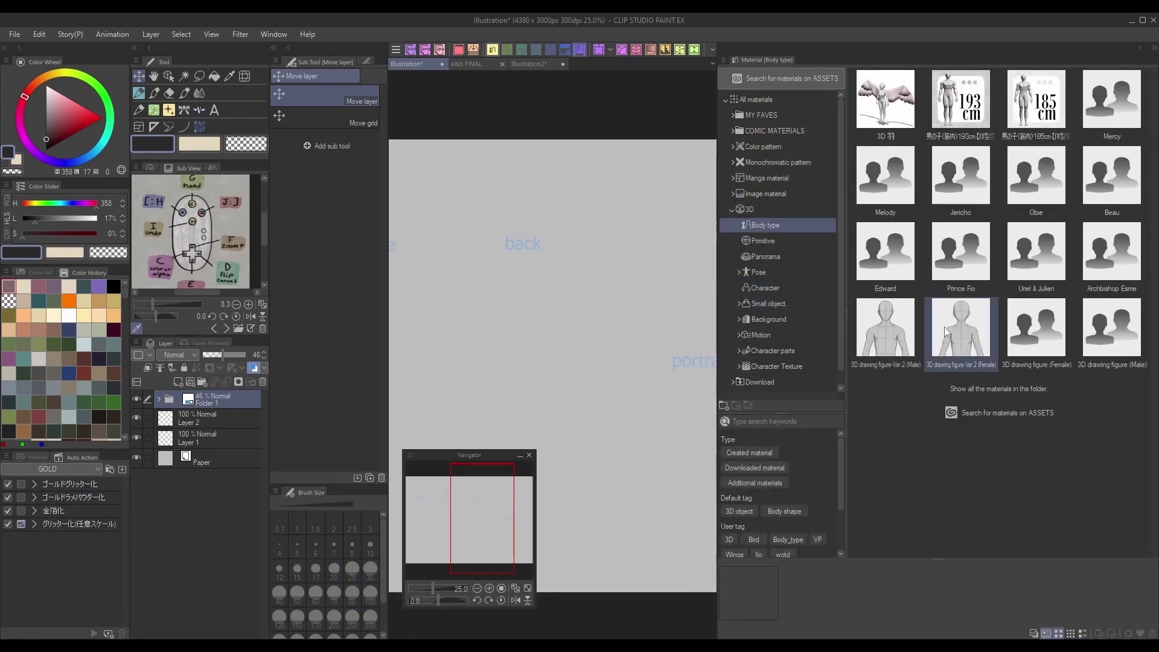
{"action": "left_click", "coordinate": [917, 350]}
{"action": "left_click_drag", "start_coordinate": [916, 350], "coordinate": [543, 332]}
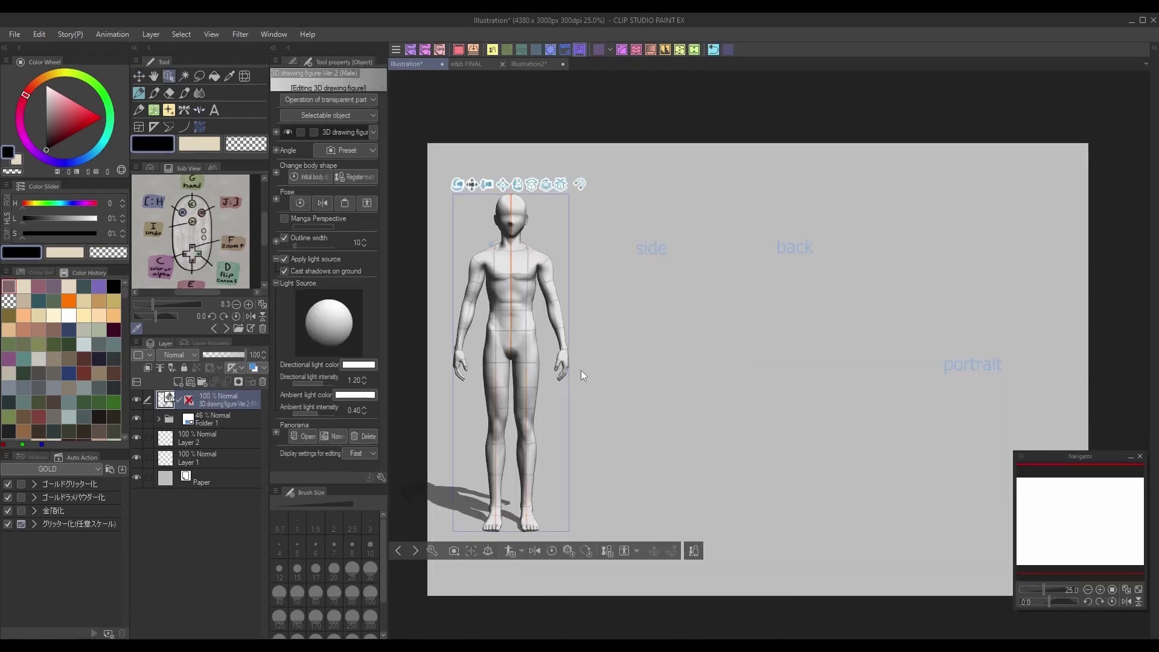
Step: Set the 3D figure's height to about 178 cm and disable adjusting the head-to-body ratio with height
{"action": "left_click", "coordinate": [431, 551]}
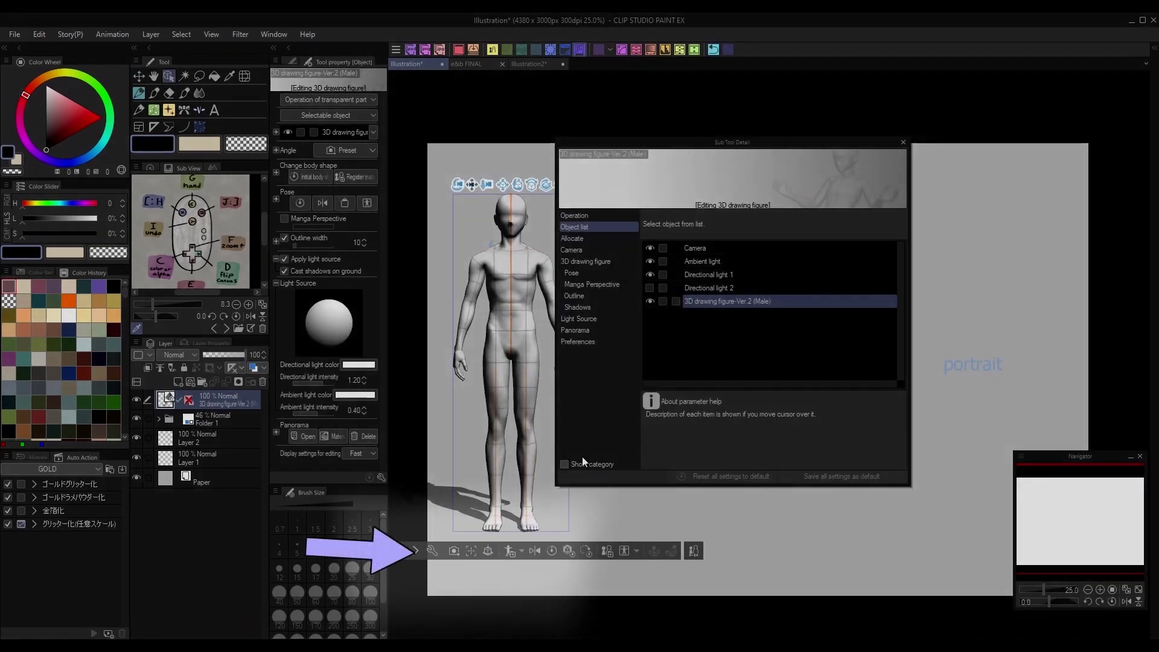
{"action": "left_click", "coordinate": [597, 261]}
{"action": "left_click_drag", "start_coordinate": [774, 142], "coordinate": [896, 106]}
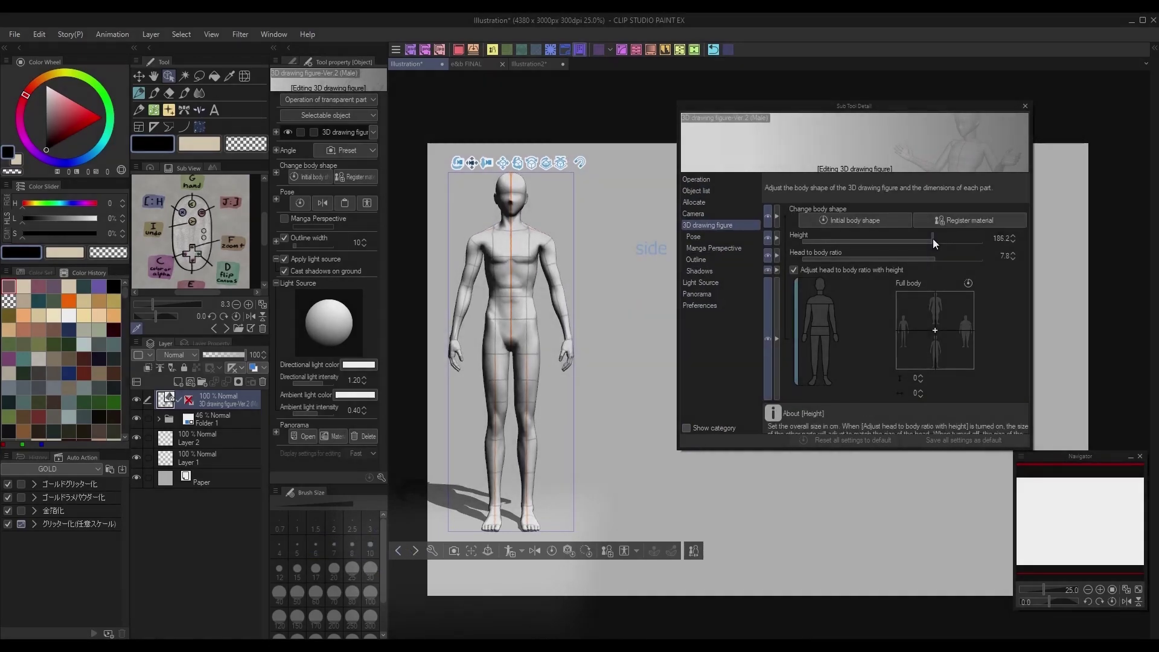
{"action": "mouse_move", "coordinate": [933, 238]}
{"action": "left_mouse_down"}
{"action": "mouse_move", "coordinate": [918, 257]}
{"action": "mouse_move", "coordinate": [927, 256]}
{"action": "left_mouse_up"}
{"action": "left_click", "coordinate": [900, 270]}
Step: Reshape the figure's torso to -2 vertical and 2 horizontal, and its hands to 4 vertical and 12 horizontal
{"action": "left_click", "coordinate": [820, 297]}
{"action": "left_click_drag", "start_coordinate": [936, 329], "coordinate": [941, 329]}
{"action": "left_click", "coordinate": [829, 308]}
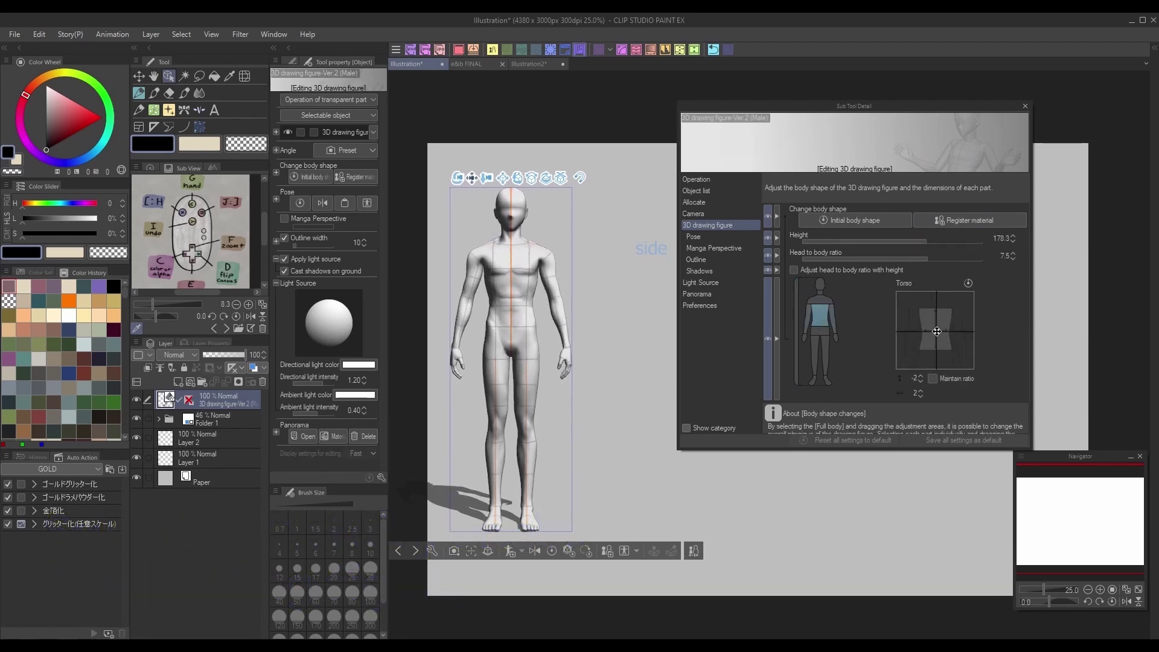
{"action": "left_click", "coordinate": [805, 339]}
{"action": "left_click_drag", "start_coordinate": [937, 329], "coordinate": [946, 327]}
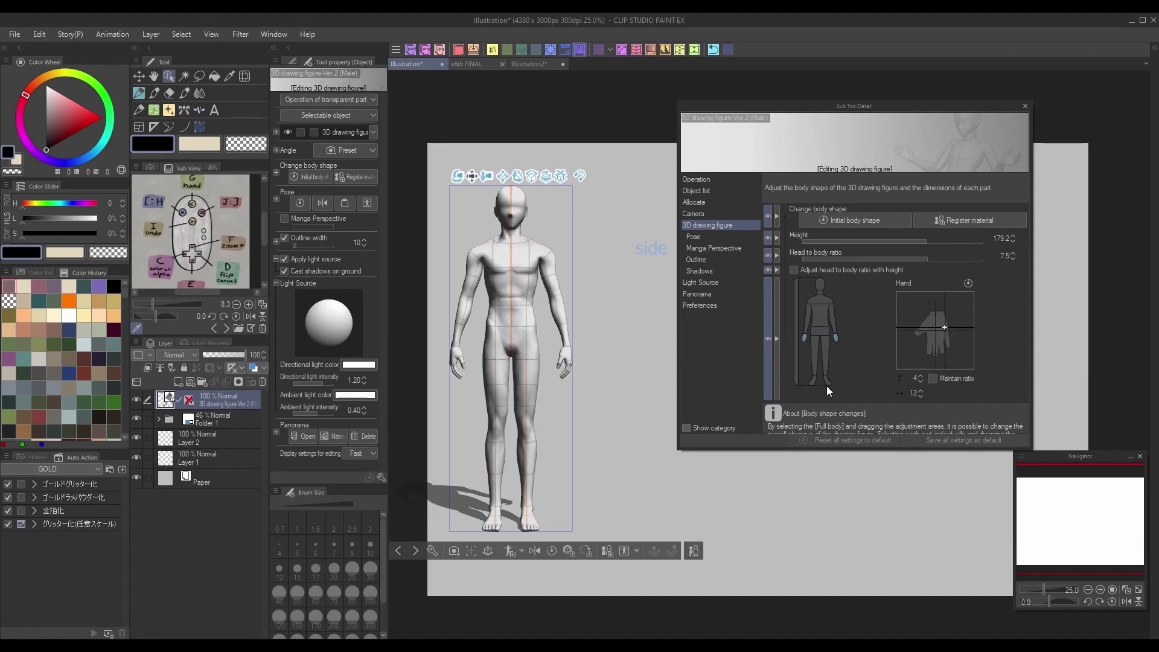
Step: Set the figure's head to 2 vertical and 4 horizontal, and turn off casting shadows on the ground
{"action": "left_click", "coordinate": [821, 285]}
{"action": "left_click_drag", "start_coordinate": [938, 329], "coordinate": [943, 325]}
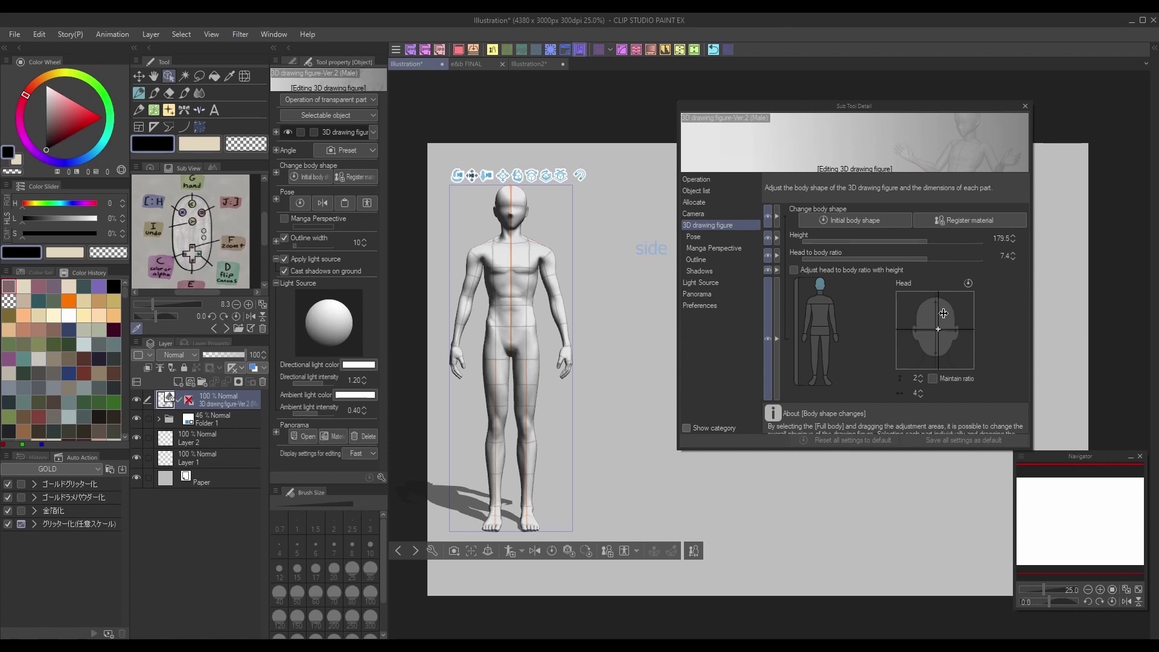
{"action": "left_click", "coordinate": [284, 271]}
{"action": "left_click", "coordinate": [1025, 106]}
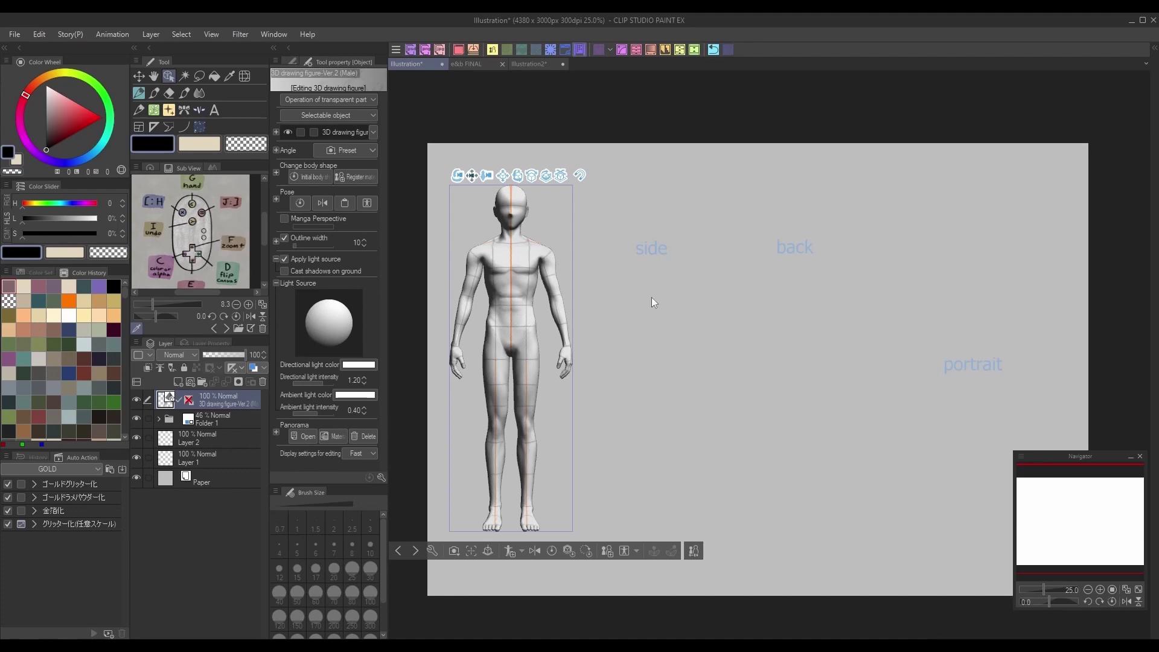
Step: Load "edward ref.png" as the Sub View reference and frame the first sweater outfits
{"action": "left_click", "coordinate": [237, 327]}
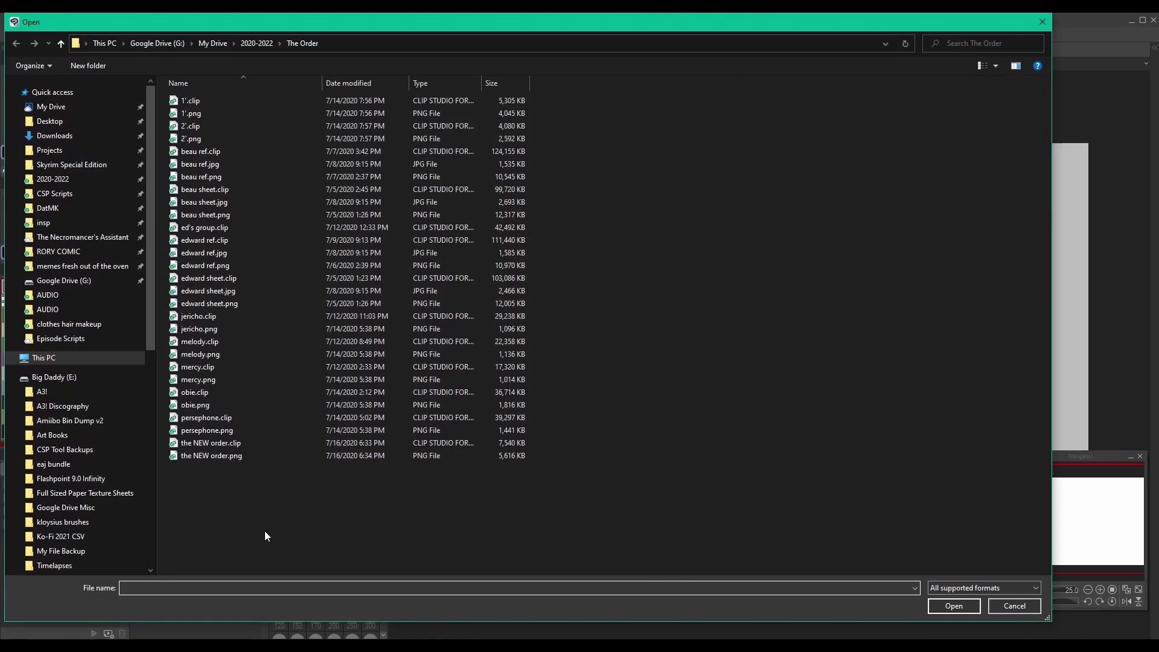
{"action": "left_click", "coordinate": [245, 279]}
{"action": "double_click", "coordinate": [204, 265]}
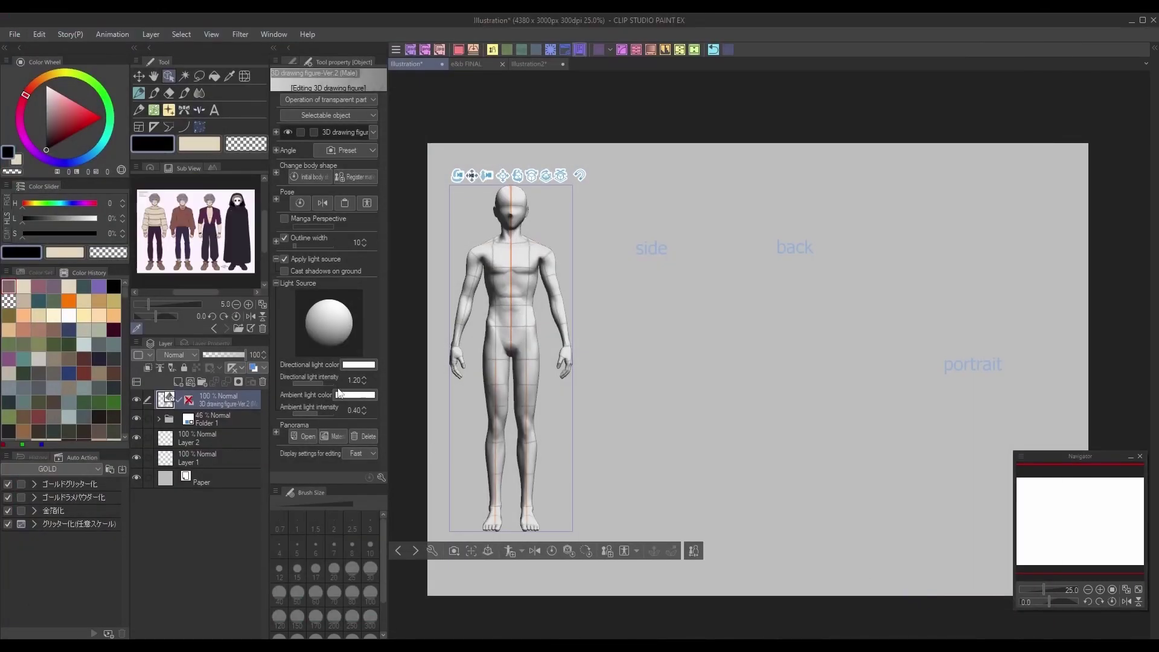
{"action": "left_click_drag", "start_coordinate": [197, 292], "coordinate": [171, 292]}
{"action": "left_click_drag", "start_coordinate": [264, 229], "coordinate": [265, 217]}
{"action": "left_click_drag", "start_coordinate": [182, 292], "coordinate": [188, 291]}
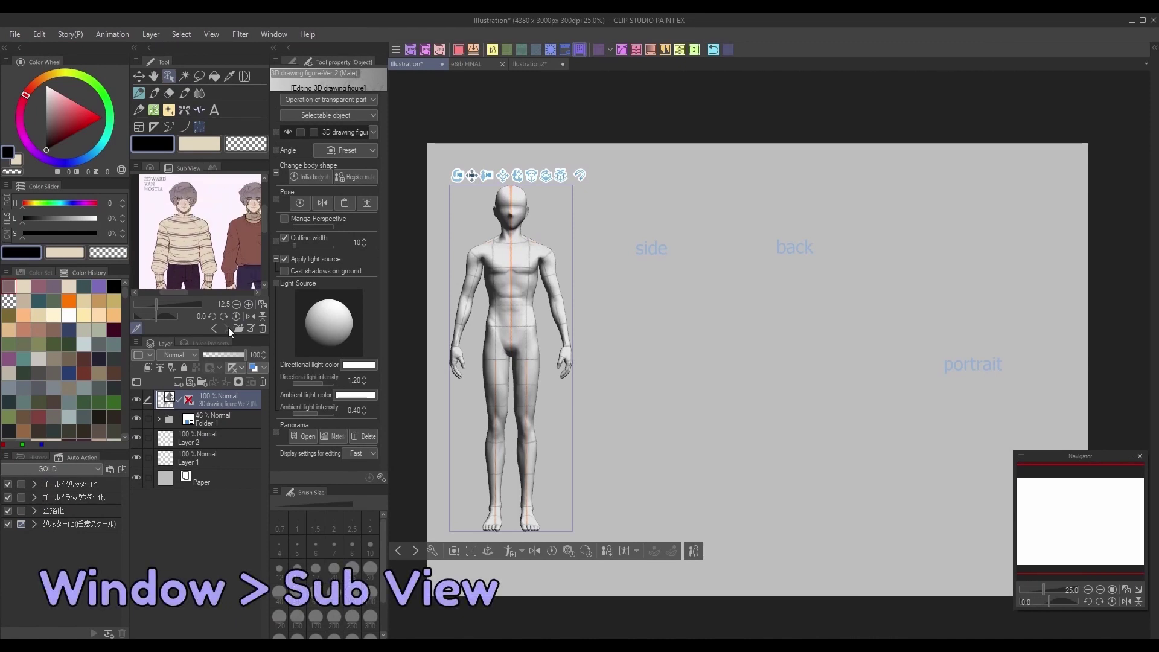
{"action": "left_click_drag", "start_coordinate": [263, 215], "coordinate": [262, 215]}
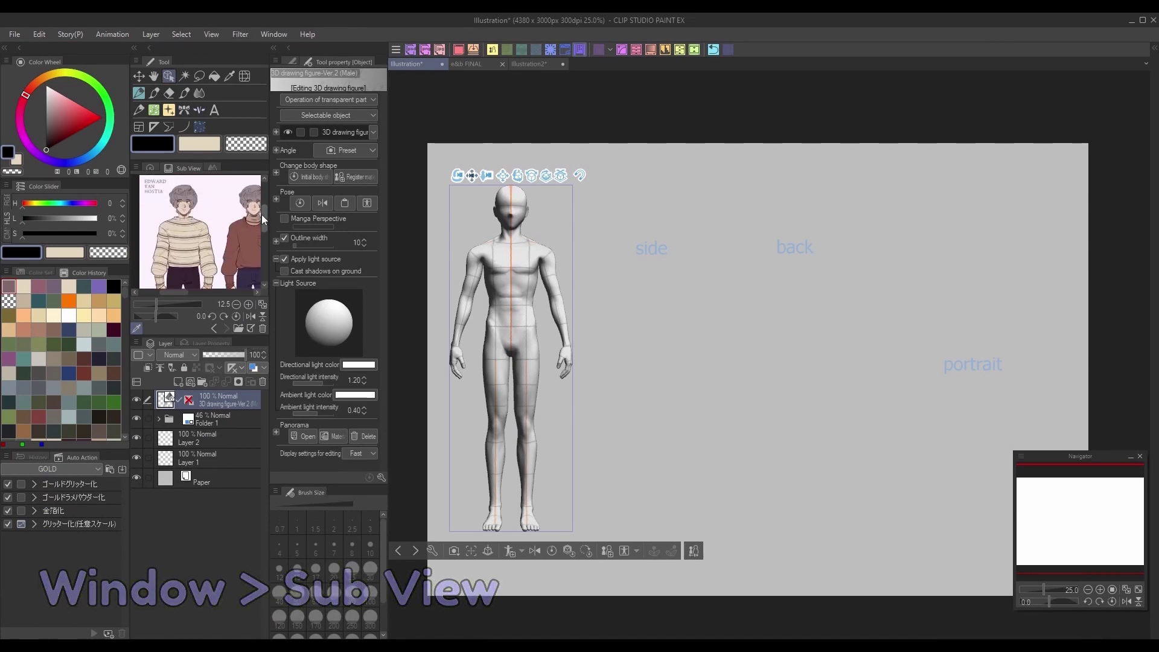
Step: Nudge the 3D figure slightly right and down with the Move layer tool
{"action": "left_click", "coordinate": [138, 76]}
{"action": "left_click_drag", "start_coordinate": [817, 443], "coordinate": [822, 448]}
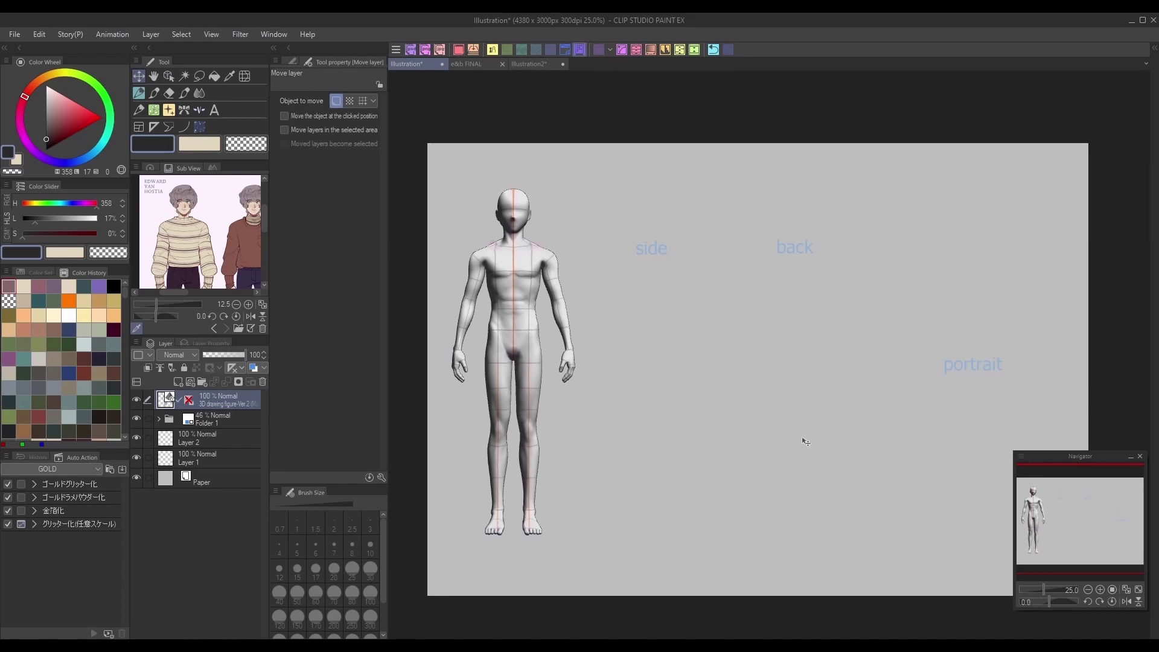
Step: Lock the 3D figure layer and duplicate it
{"action": "left_click", "coordinate": [184, 368]}
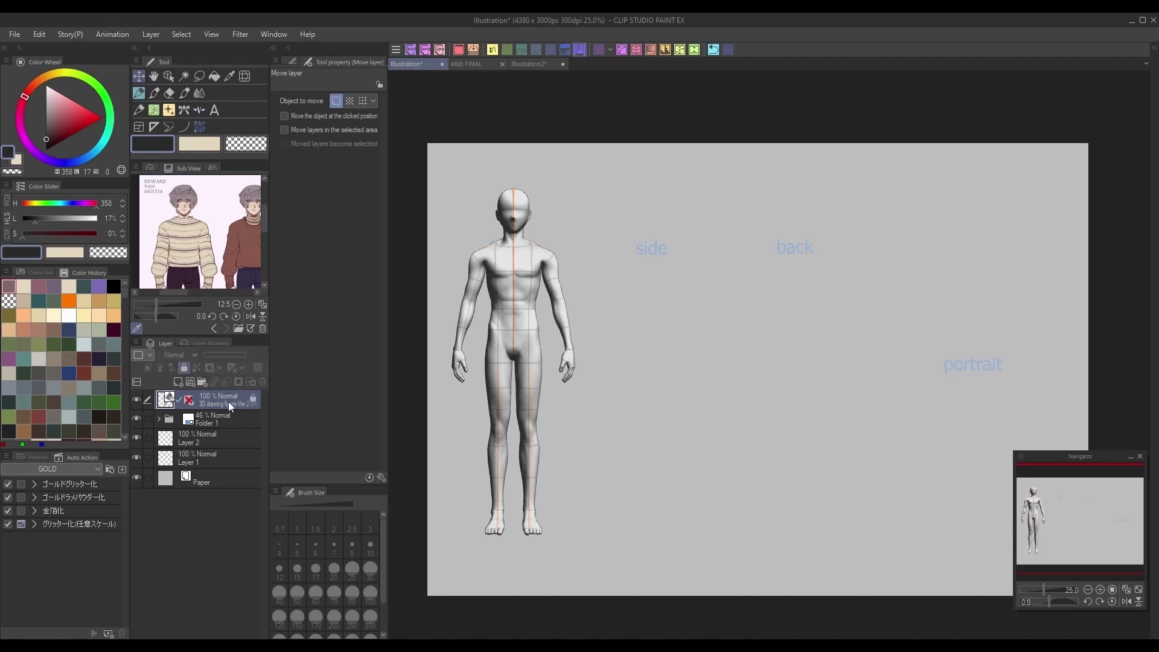
{"action": "right_click", "coordinate": [227, 395]}
{"action": "left_click", "coordinate": [289, 167]}
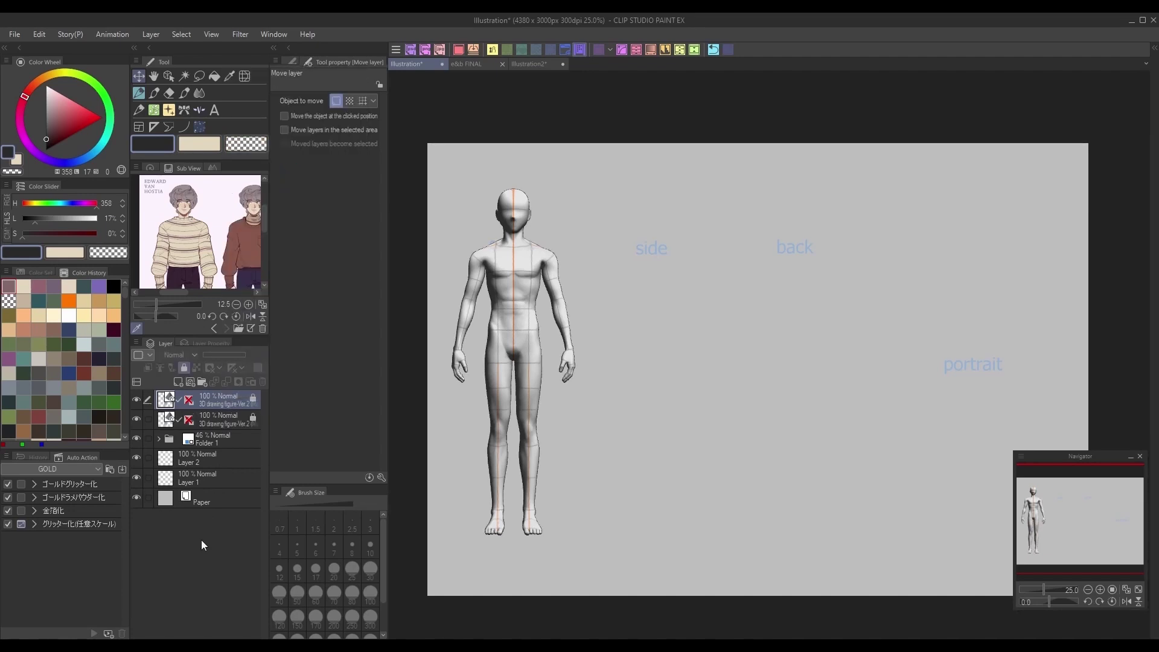
Step: Unlock both 3D figure layers and move the copy rightward over the "side" label
{"action": "left_click", "coordinate": [184, 367]}
{"action": "left_click", "coordinate": [234, 418]}
{"action": "left_click", "coordinate": [184, 368]}
{"action": "left_click", "coordinate": [230, 393]}
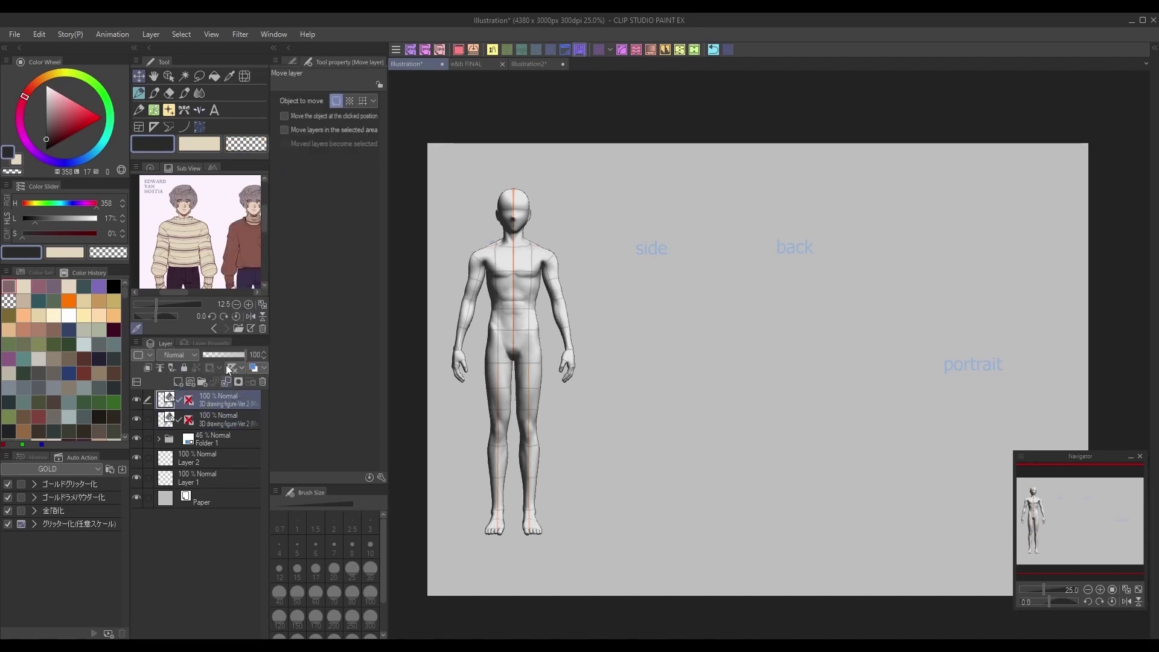
{"action": "left_click_drag", "start_coordinate": [637, 329], "coordinate": [766, 326]}
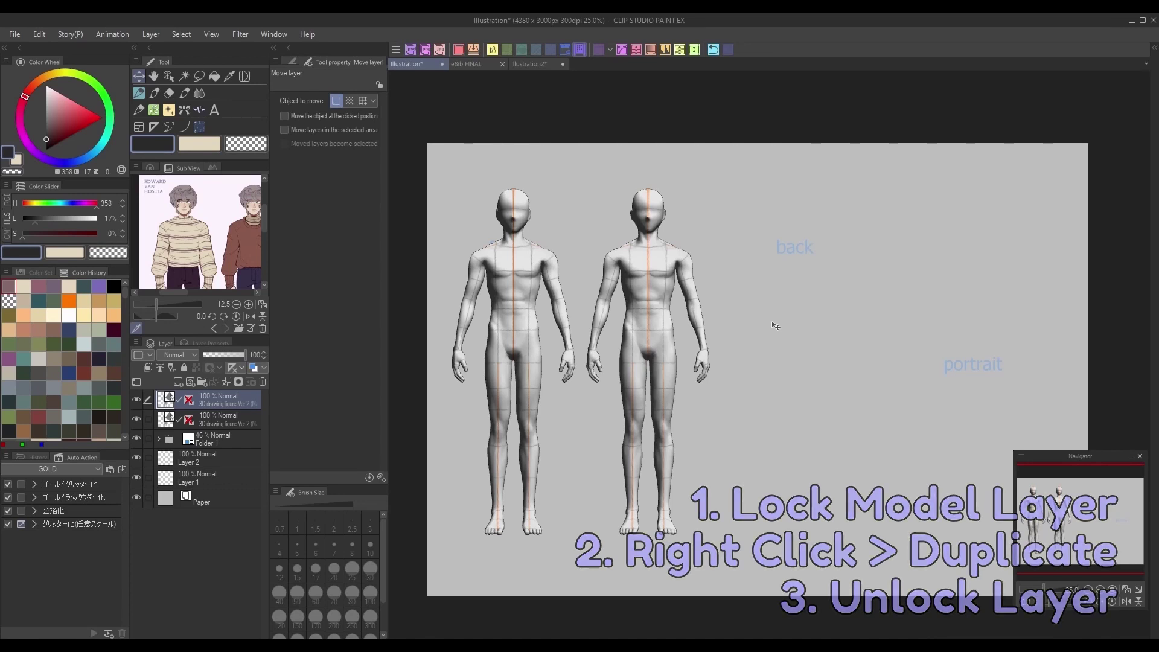
Step: Rotate the copied 3D figure over the "side" label into a side profile facing right
{"action": "key", "text": "o"}
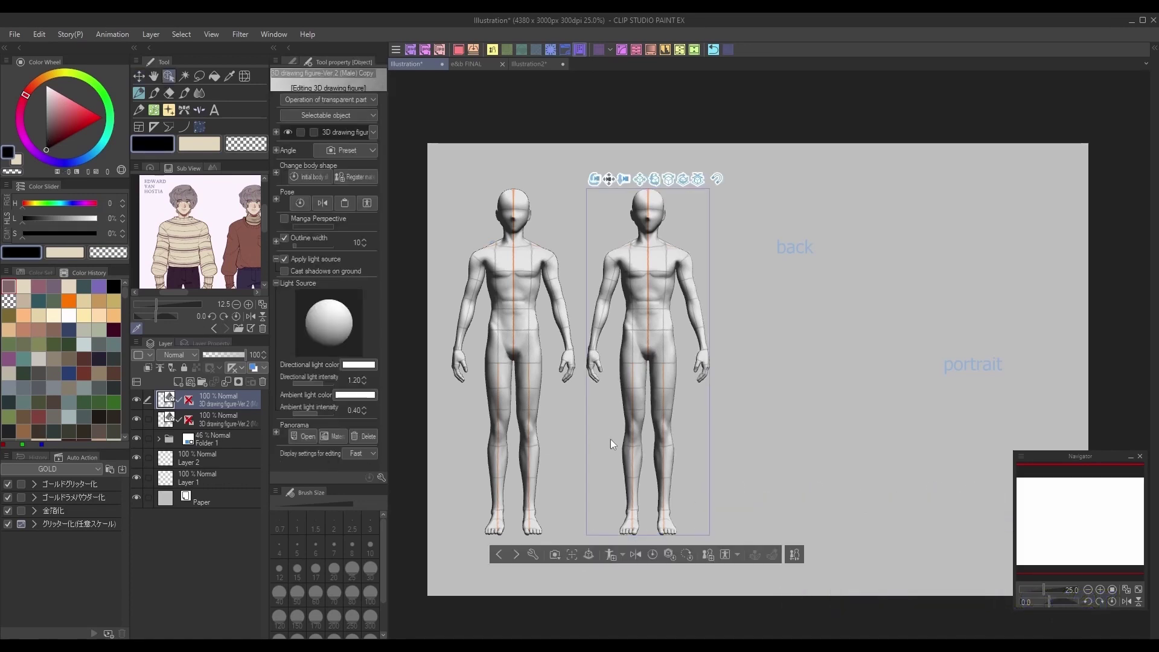
{"action": "left_click", "coordinate": [668, 298]}
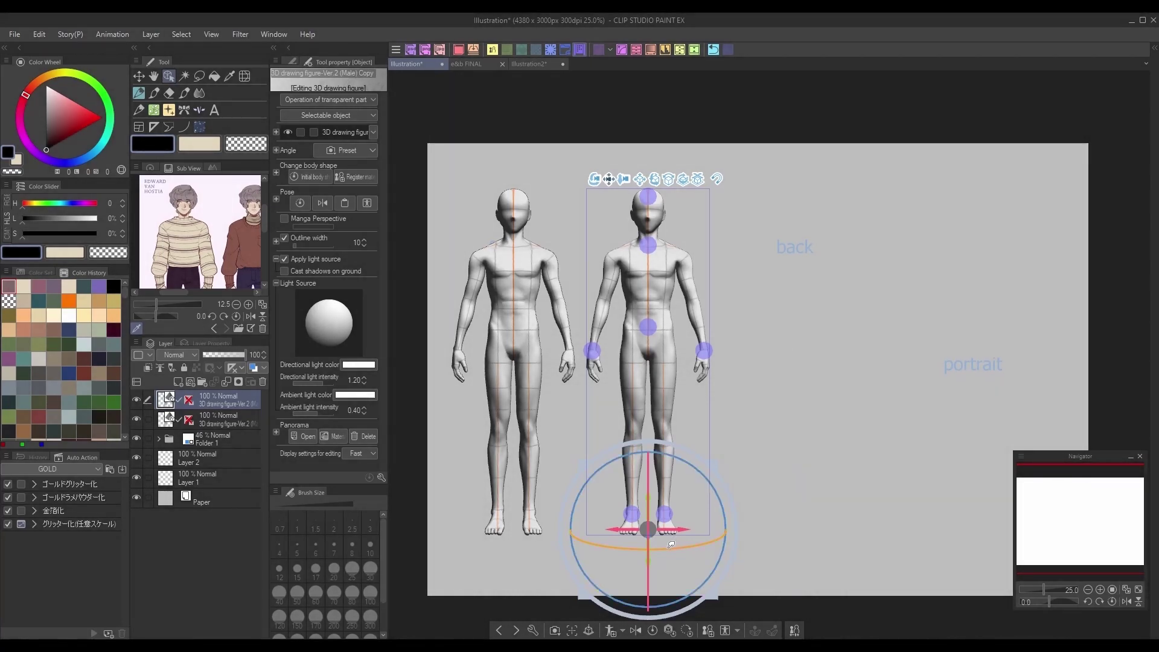
{"action": "left_click_drag", "start_coordinate": [672, 545], "coordinate": [1031, 509]}
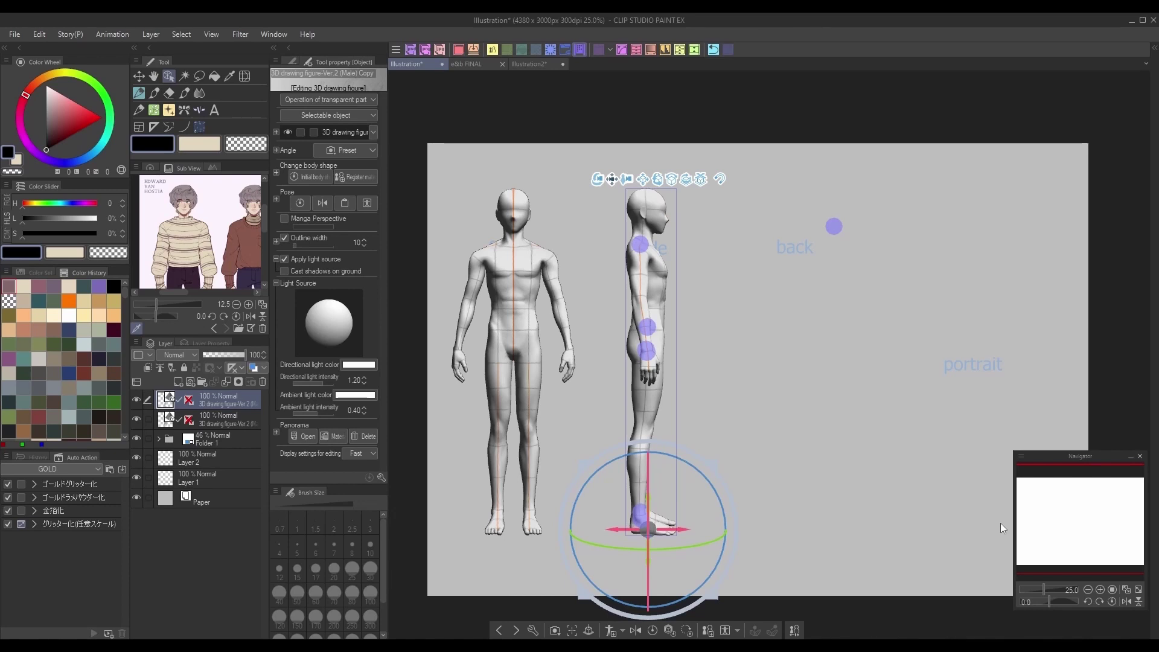
Step: Lock the front-facing 3D figure layer, duplicate it, and unlock both the original and the new copy
{"action": "left_click", "coordinate": [224, 417]}
{"action": "left_click", "coordinate": [185, 368]}
{"action": "right_click", "coordinate": [223, 415]}
{"action": "left_click", "coordinate": [271, 222]}
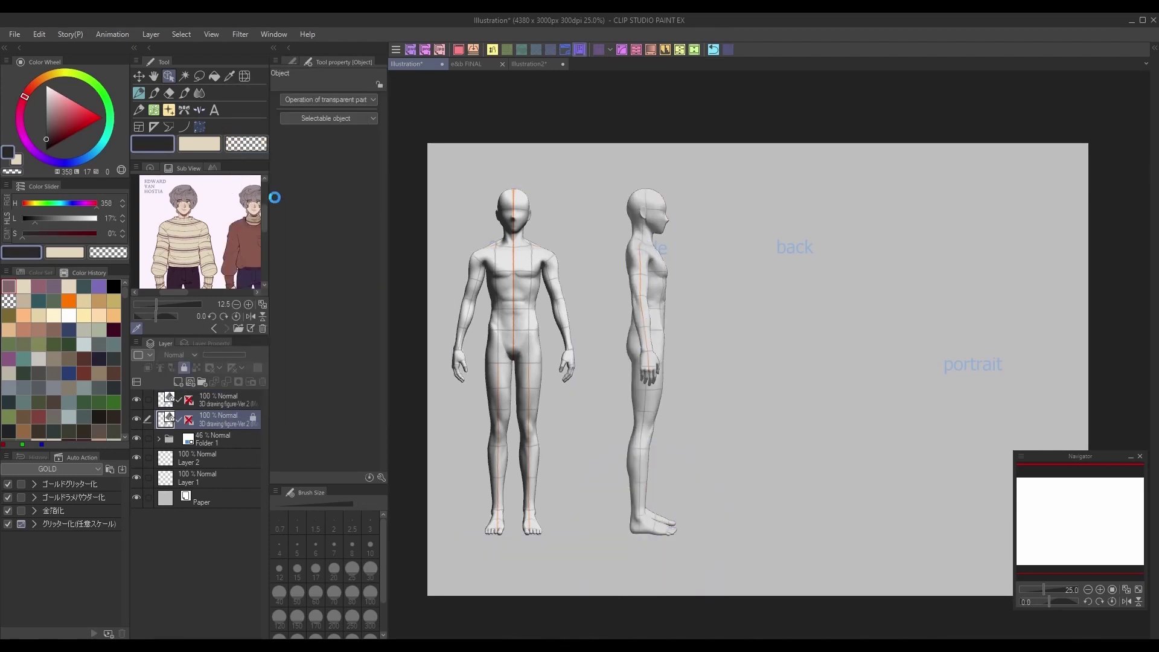
{"action": "left_click", "coordinate": [184, 368]}
{"action": "left_click", "coordinate": [216, 440]}
{"action": "left_click", "coordinate": [183, 367]}
{"action": "left_click", "coordinate": [225, 421]}
{"action": "left_click", "coordinate": [237, 401]}
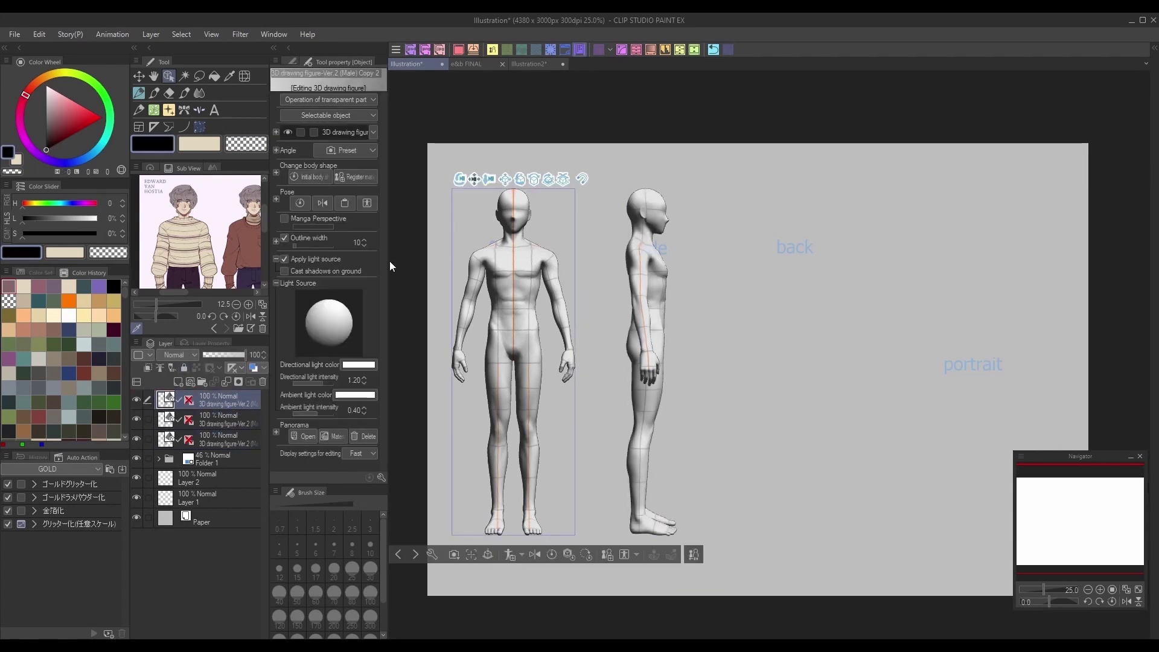
Step: Move the new 3D figure copy over the "back" label and rotate it to show its back
{"action": "left_click", "coordinate": [139, 76]}
{"action": "left_click_drag", "start_coordinate": [537, 332], "coordinate": [817, 332]}
{"action": "left_click", "coordinate": [169, 76]}
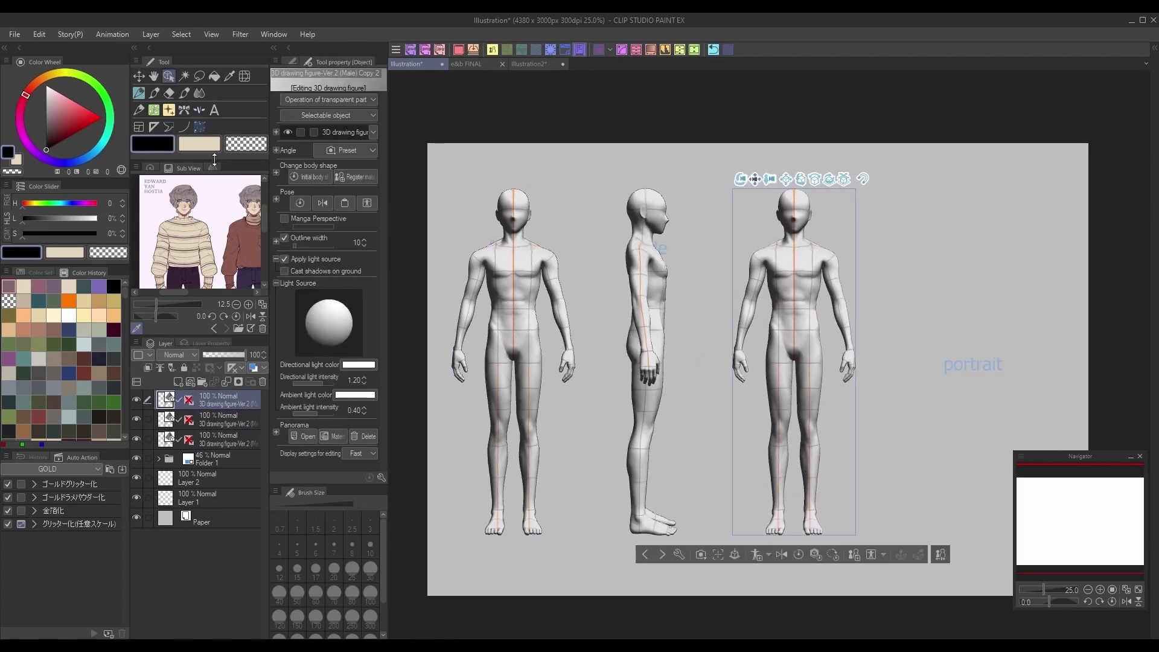
{"action": "left_click", "coordinate": [797, 311]}
{"action": "left_click_drag", "start_coordinate": [747, 542], "coordinate": [894, 525]}
Step: Duplicate the front-facing 3D figure once more and move the copy over the "portrait" label
{"action": "left_click", "coordinate": [233, 461]}
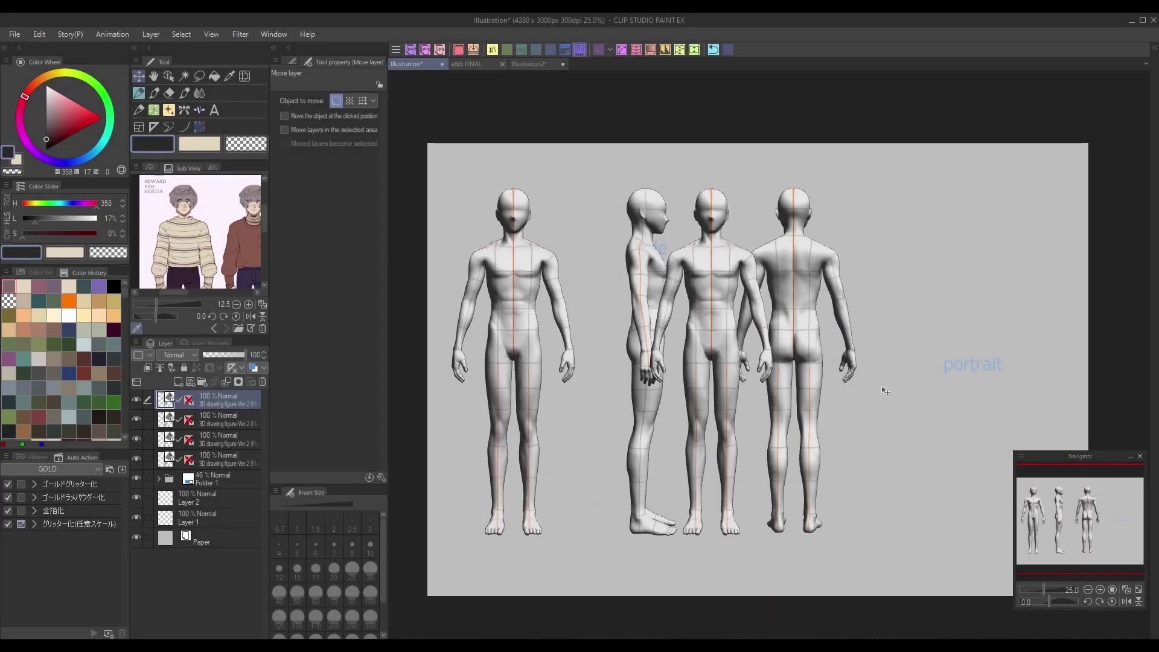
{"action": "left_click_drag", "start_coordinate": [883, 388], "coordinate": [1049, 388]}
{"action": "left_click", "coordinate": [169, 76]}
Step: Rotate the portrait figure to a slight three-quarter view facing left and scale it up
{"action": "left_click", "coordinate": [966, 472]}
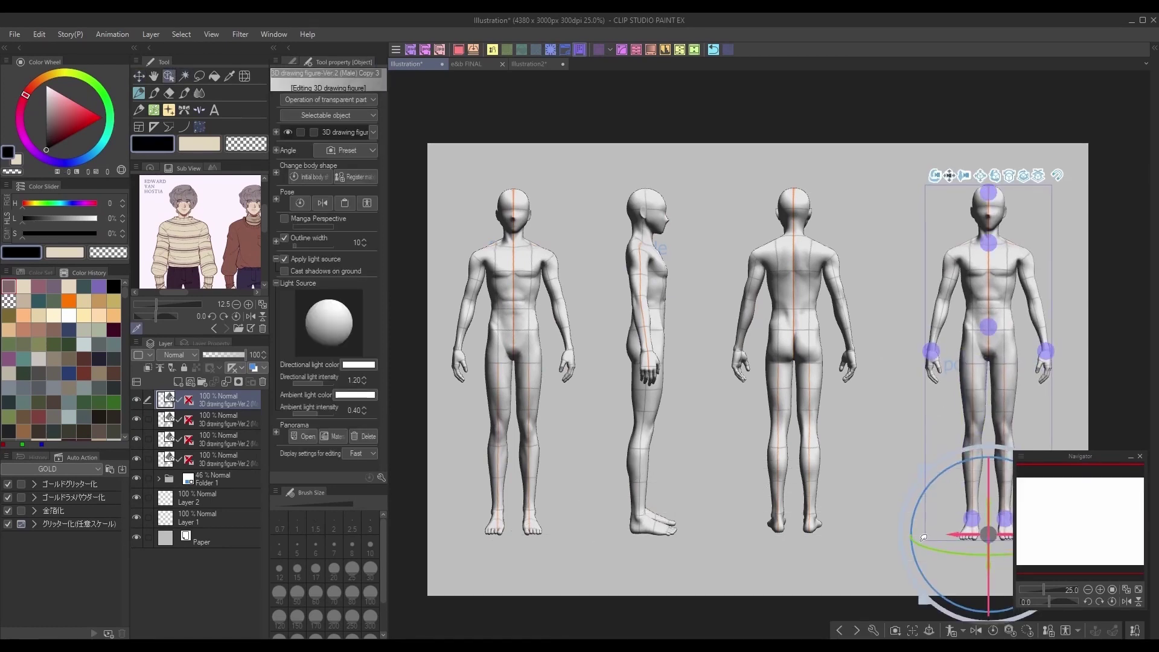
{"action": "left_click_drag", "start_coordinate": [933, 544], "coordinate": [874, 547]}
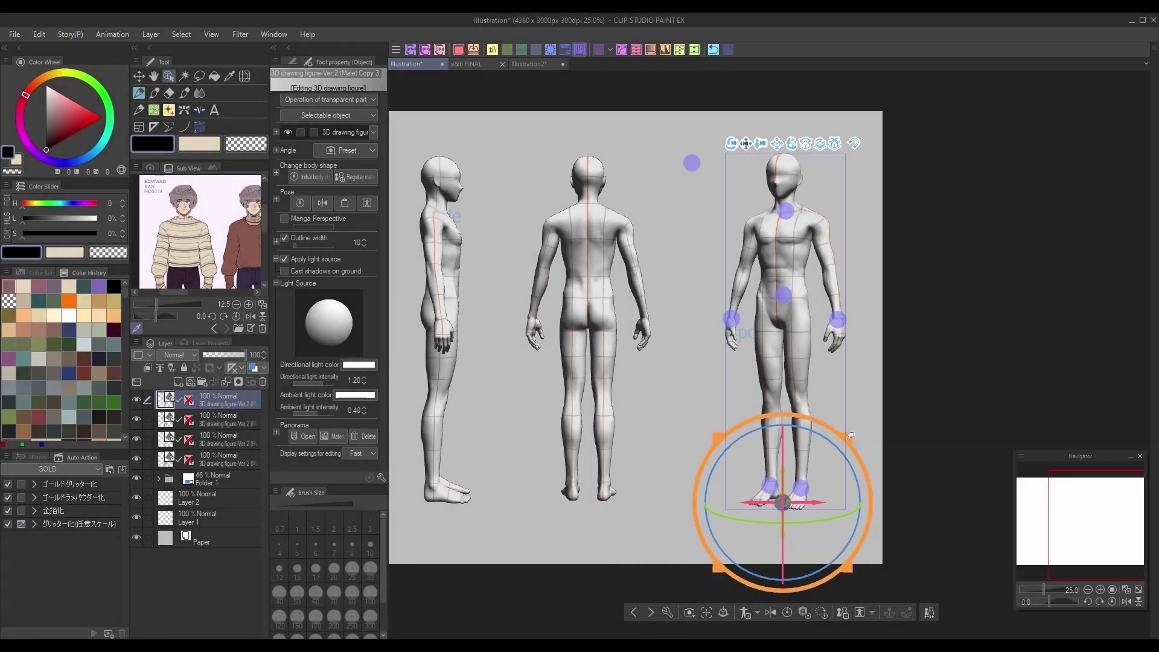
{"action": "left_click_drag", "start_coordinate": [851, 435], "coordinate": [981, 344]}
Step: Shift the enlarged portrait figure down until its head and upper body are framed beside the back view
{"action": "left_click_drag", "start_coordinate": [783, 471], "coordinate": [784, 624]}
{"action": "left_click", "coordinate": [1089, 590]}
{"action": "left_click", "coordinate": [1089, 589]}
{"action": "left_click_drag", "start_coordinate": [780, 481], "coordinate": [779, 634]}
{"action": "left_click_drag", "start_coordinate": [1075, 502], "coordinate": [1073, 531]}
{"action": "left_click_drag", "start_coordinate": [785, 553], "coordinate": [784, 640]}
{"action": "left_click_drag", "start_coordinate": [1061, 509], "coordinate": [1056, 547]}
{"action": "left_click_drag", "start_coordinate": [797, 550], "coordinate": [800, 606]}
{"action": "left_click", "coordinate": [1099, 600]}
{"action": "left_click_drag", "start_coordinate": [1087, 543], "coordinate": [1102, 503]}
{"action": "left_click", "coordinate": [1112, 601]}
{"action": "double_click", "coordinate": [1099, 589]}
{"action": "left_click", "coordinate": [1100, 590]}
{"action": "left_click", "coordinate": [1088, 589]}
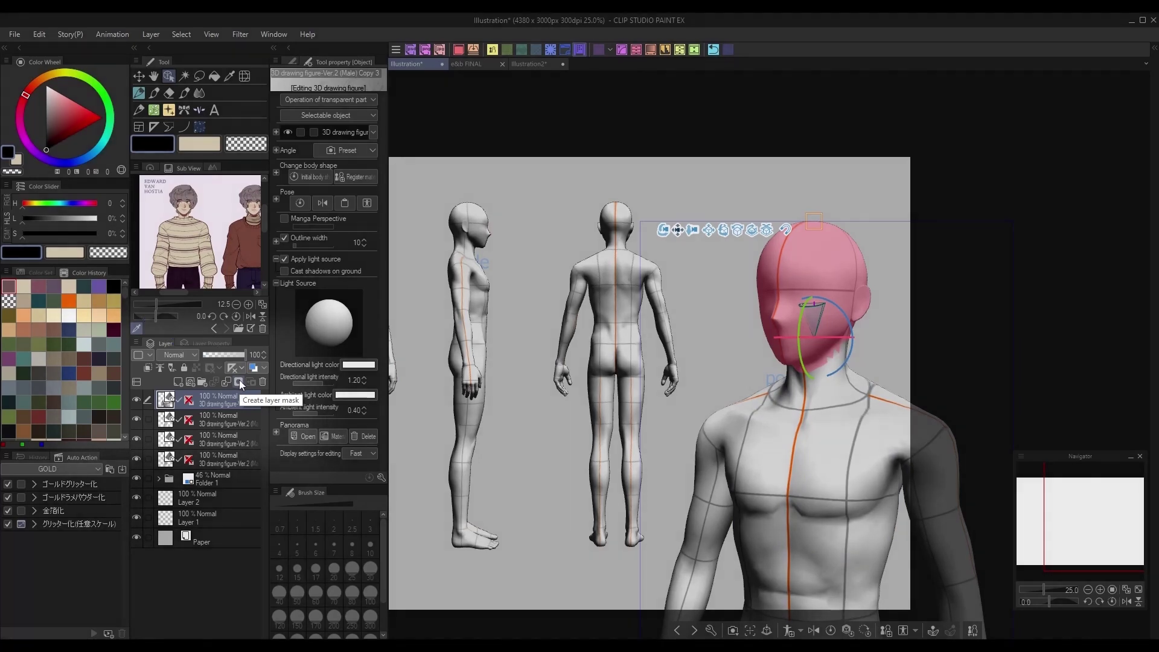
Step: Create a layer mask on the portrait figure layer and make a rectangular selection around its head and shoulders
{"action": "left_click", "coordinate": [239, 382]}
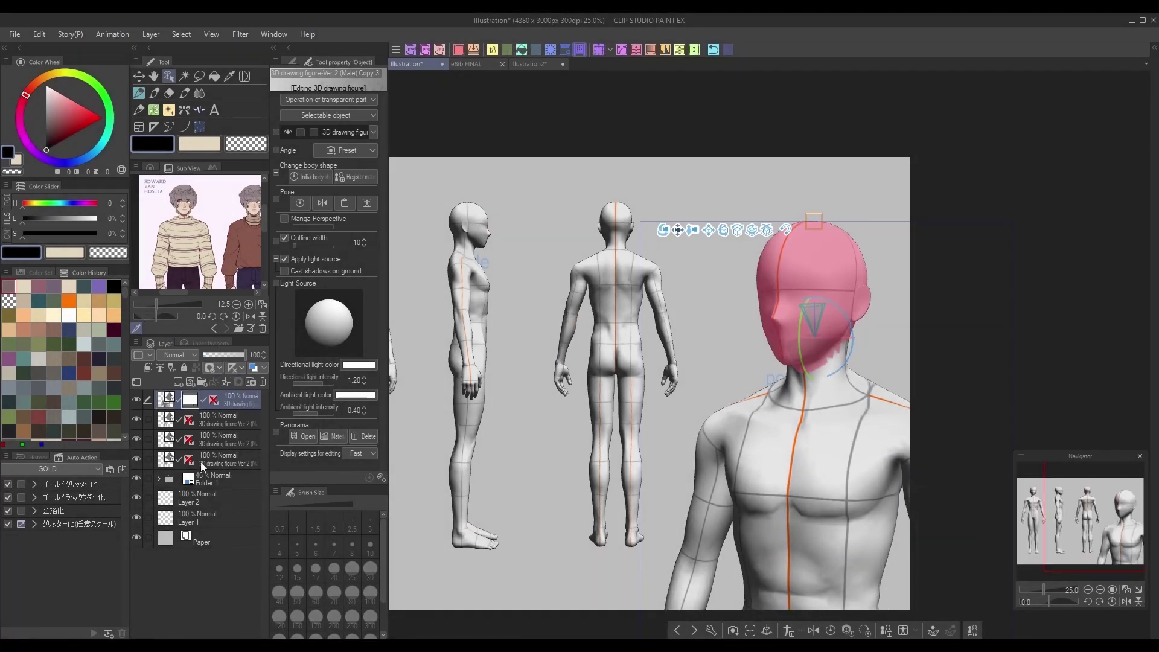
{"action": "left_click", "coordinate": [200, 77]}
{"action": "left_click", "coordinate": [292, 61]}
{"action": "left_click", "coordinate": [309, 113]}
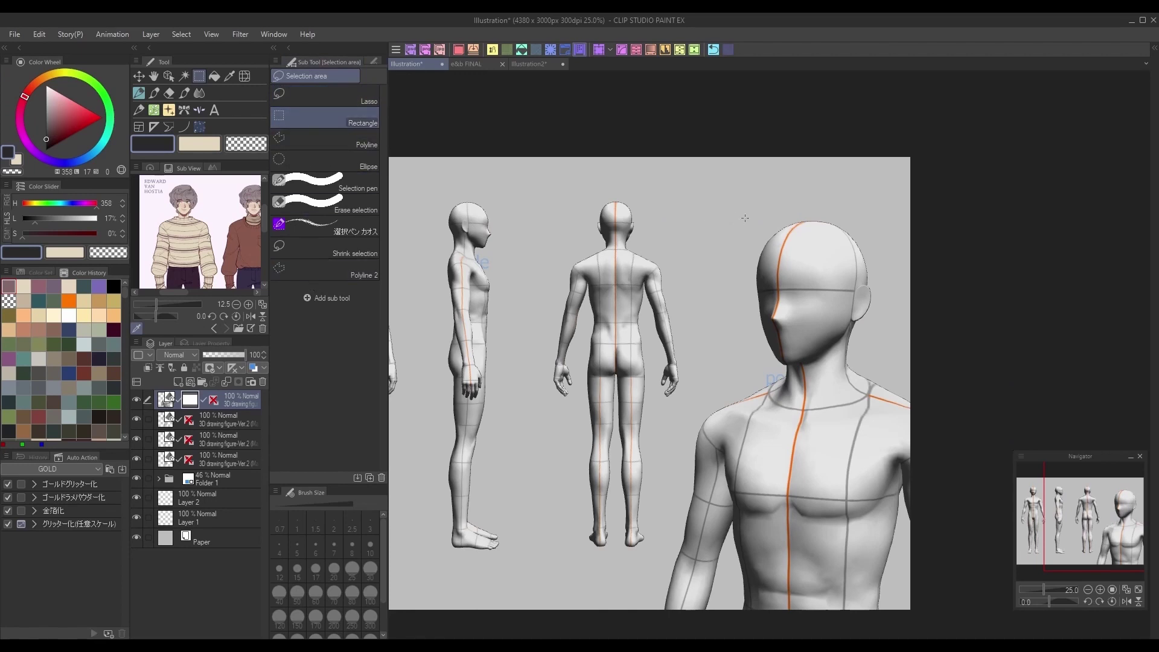
{"action": "left_click_drag", "start_coordinate": [703, 210], "coordinate": [922, 425]}
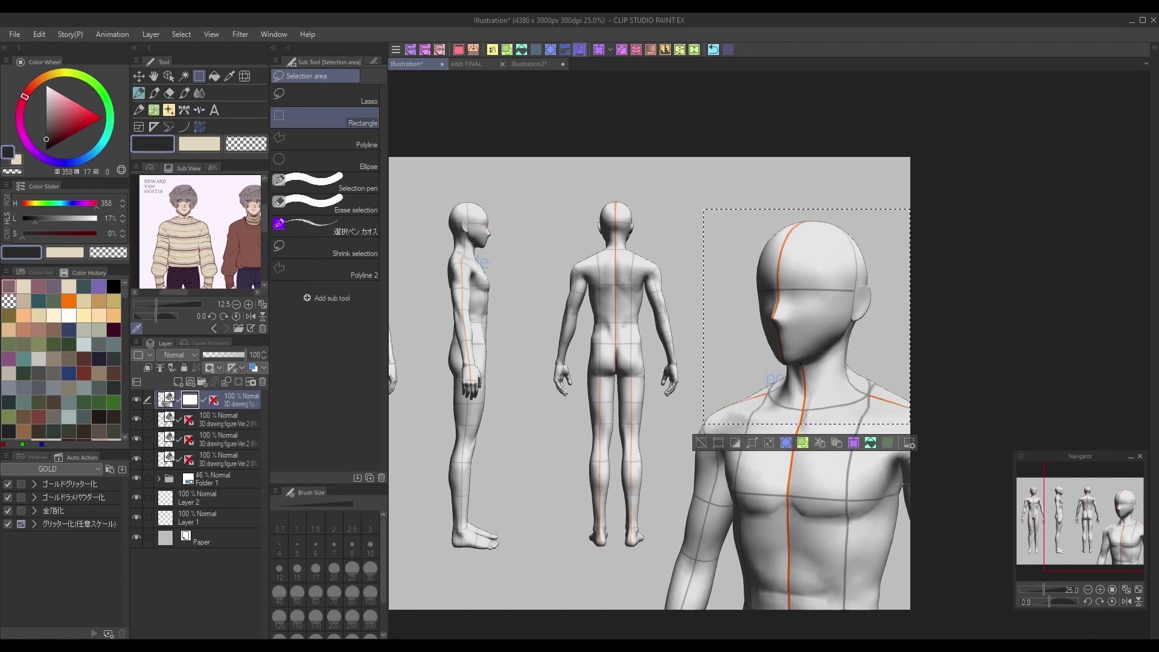
Step: Mask out everything outside the portrait selection by inverting and clearing it, and nudge the bust slightly left
{"action": "left_click", "coordinate": [736, 444]}
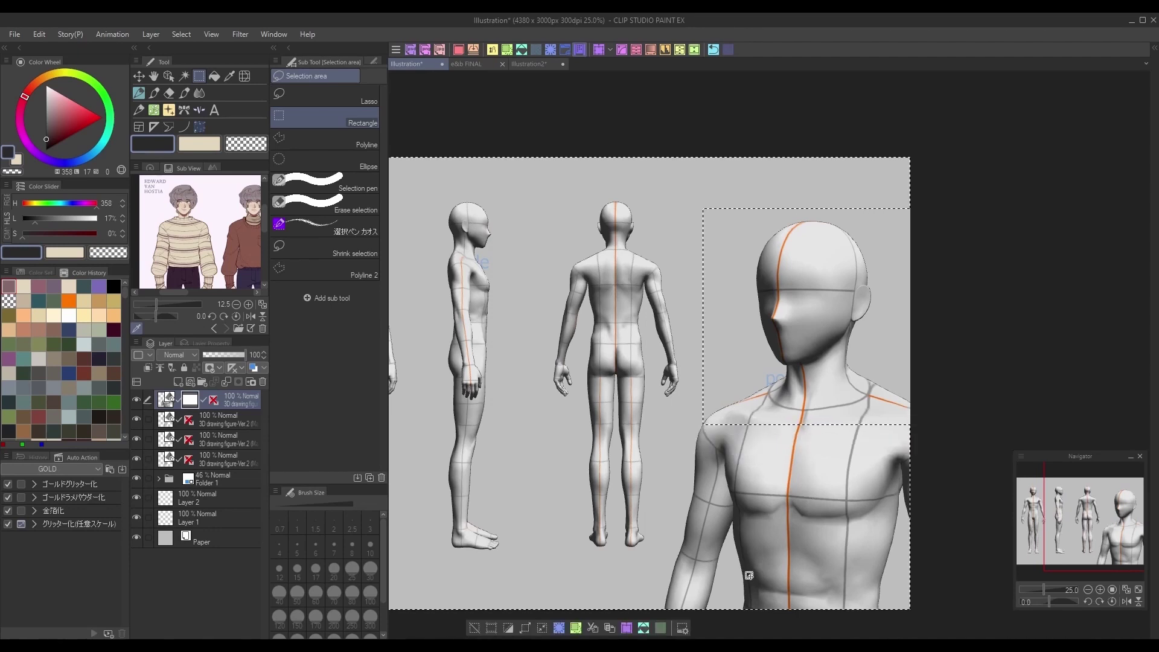
{"action": "left_click", "coordinate": [559, 628]}
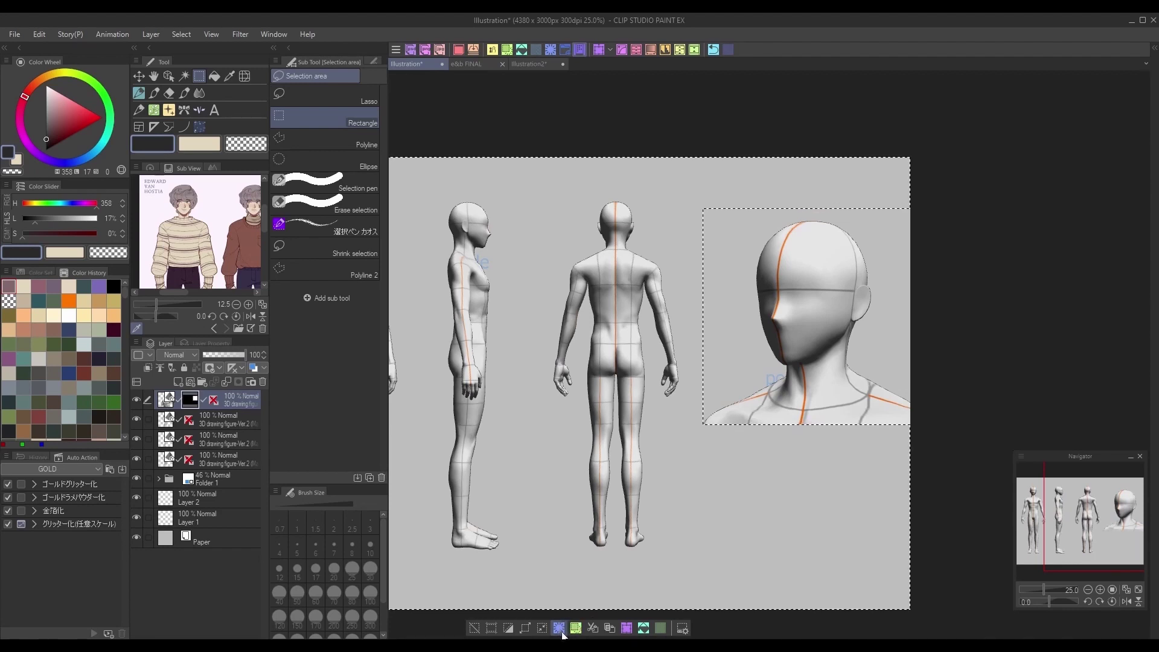
{"action": "left_click", "coordinate": [507, 628]}
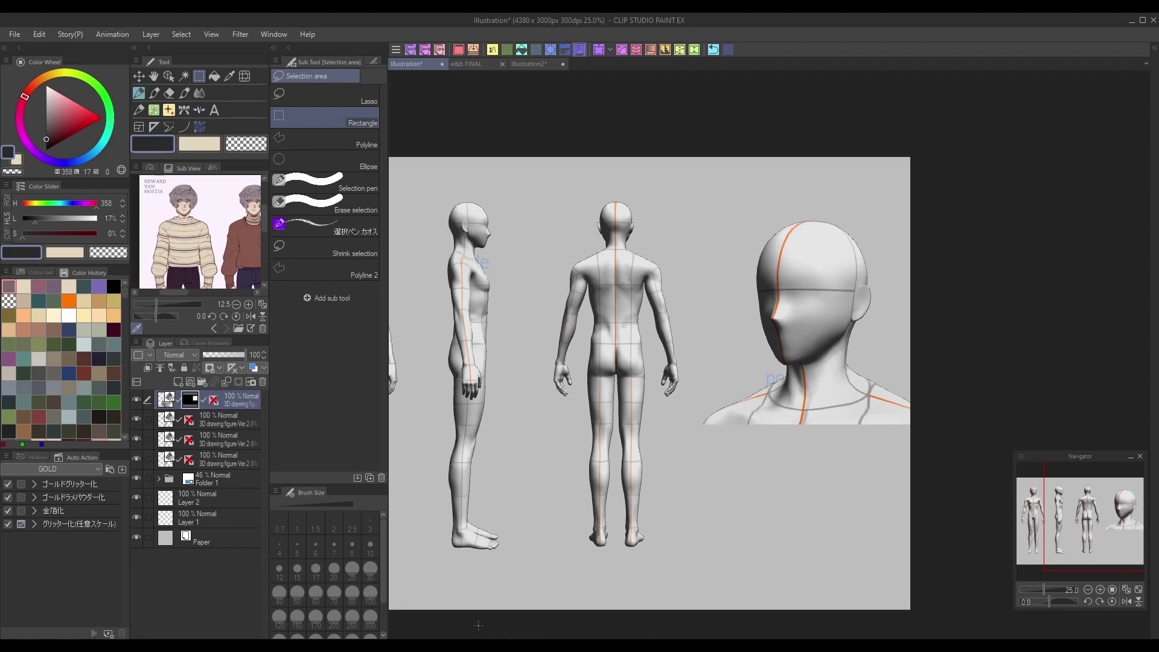
{"action": "left_click", "coordinate": [139, 76]}
{"action": "mouse_move", "coordinate": [984, 445]}
{"action": "left_mouse_down"}
{"action": "mouse_move", "coordinate": [963, 453]}
{"action": "mouse_move", "coordinate": [977, 447]}
{"action": "left_mouse_up"}
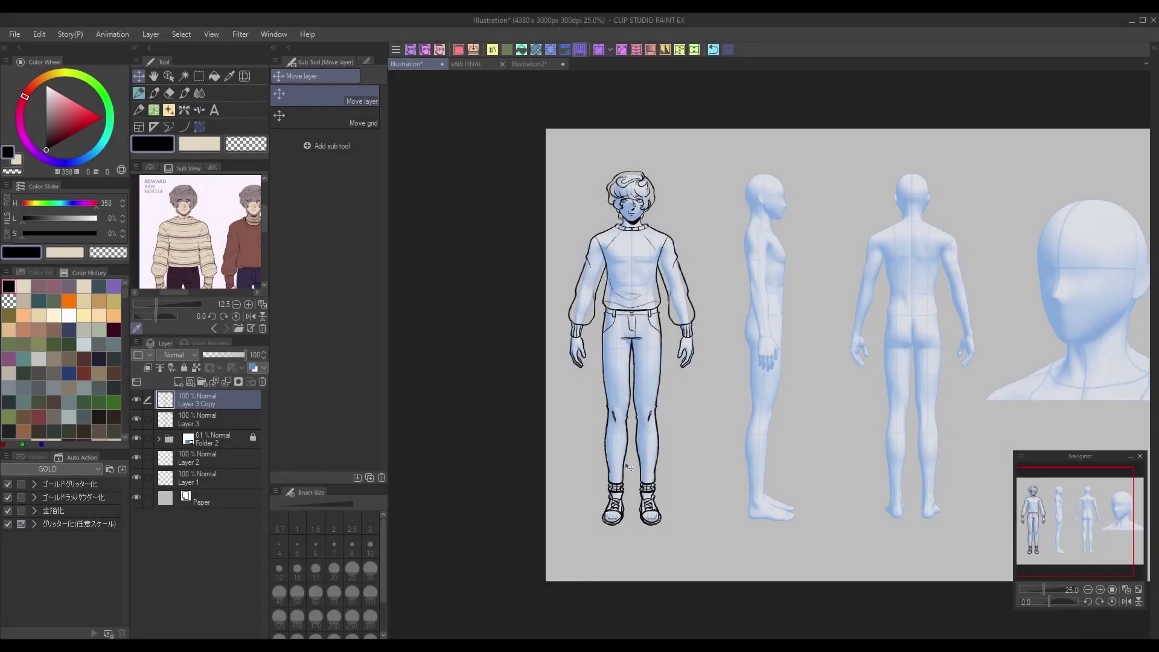
Step: Move the duplicated front-view line art, Layer 3 Copy, onto the back figure and lower its opacity to 48%
{"action": "left_click_drag", "start_coordinate": [638, 471], "coordinate": [922, 464]}
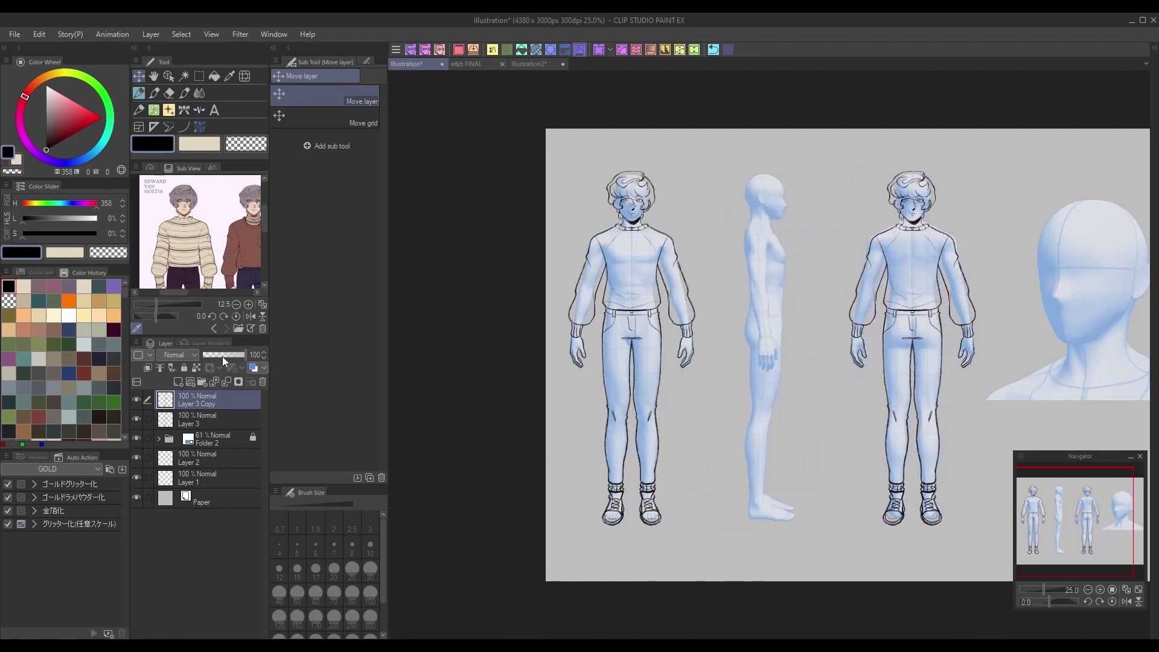
{"action": "left_click_drag", "start_coordinate": [229, 358], "coordinate": [226, 355]}
Step: Place Layer 3 above the faded line-art copy and choose the Hard Striker Pencil for drawing the back view's head
{"action": "left_click_drag", "start_coordinate": [236, 421], "coordinate": [228, 399]}
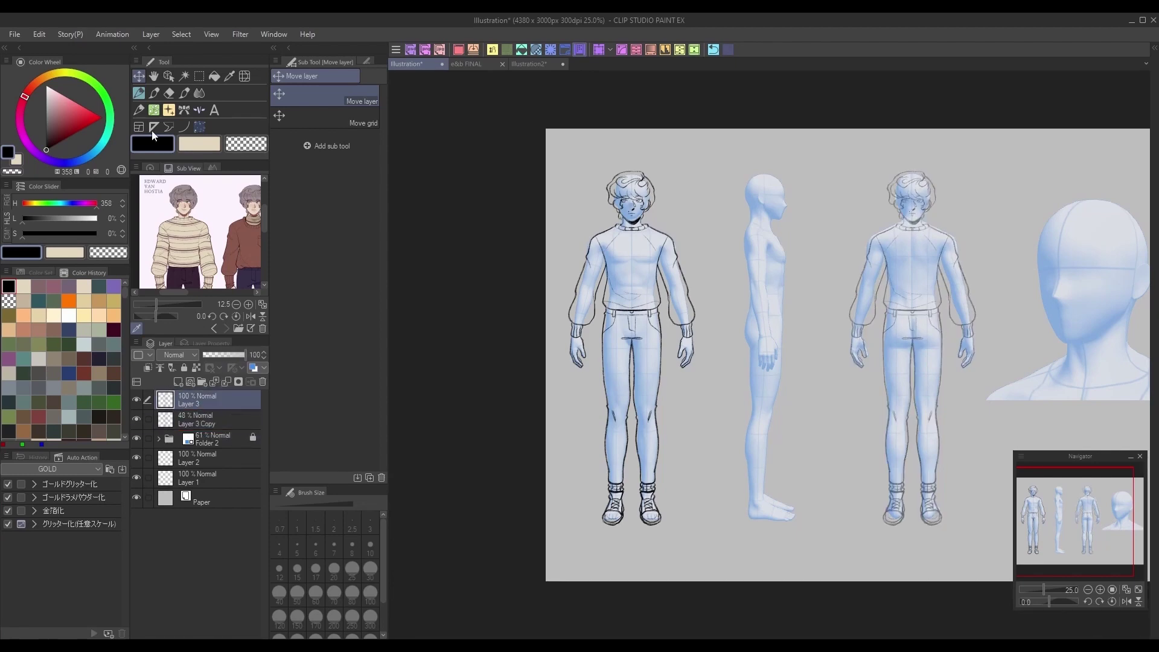
{"action": "left_click", "coordinate": [139, 93]}
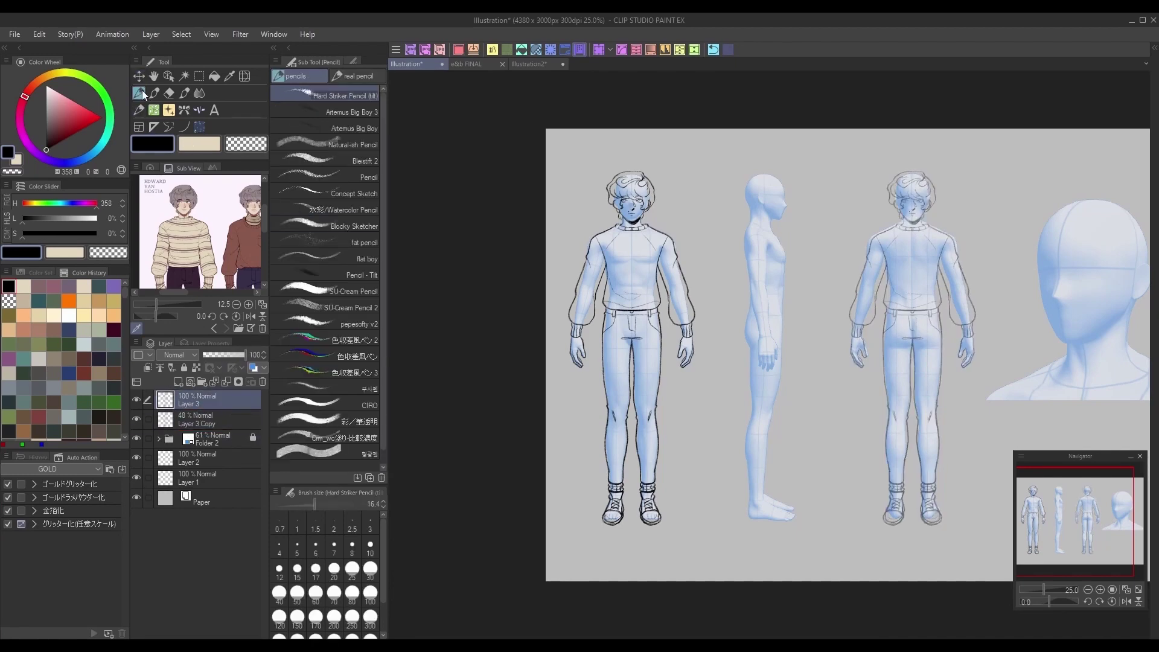
{"action": "left_click", "coordinate": [1101, 589]}
{"action": "left_click", "coordinate": [1101, 590]}
{"action": "left_click_drag", "start_coordinate": [1087, 523], "coordinate": [1119, 502]}
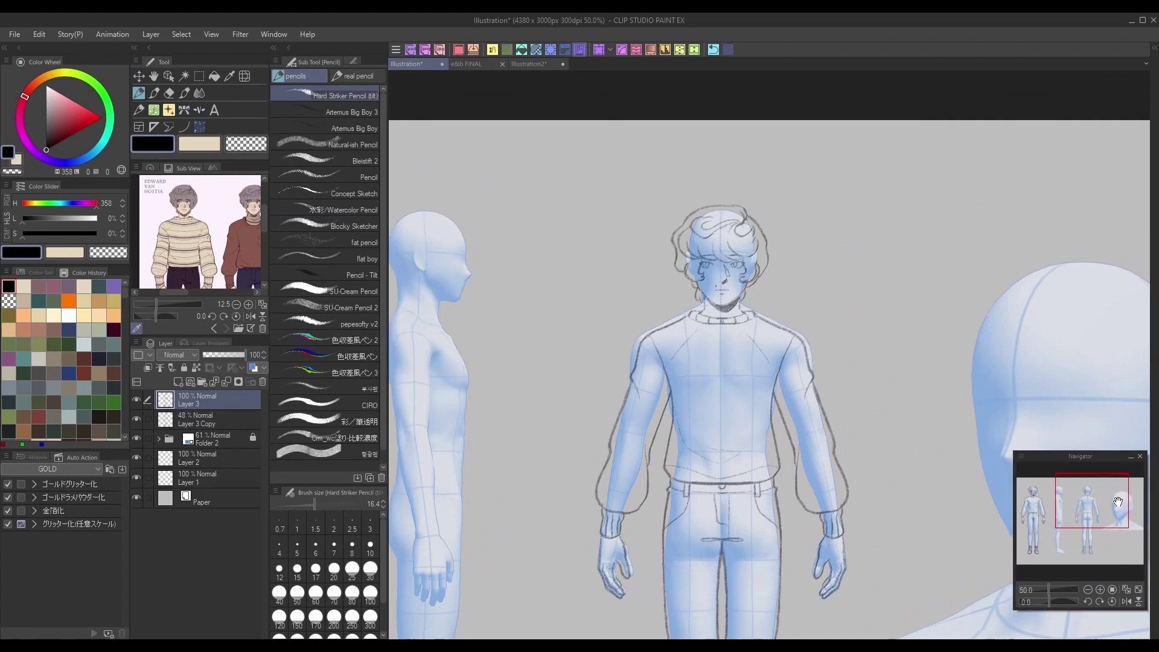
{"action": "scroll", "coordinate": [1095, 493], "scroll_direction": "up", "scroll_amount": 1}
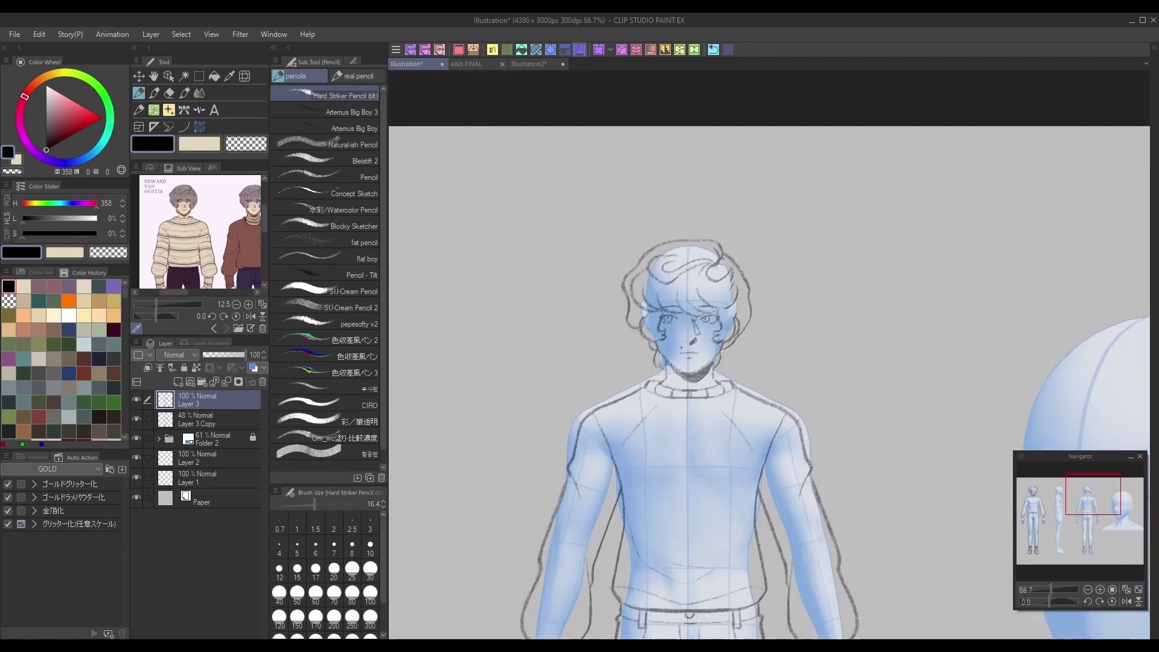